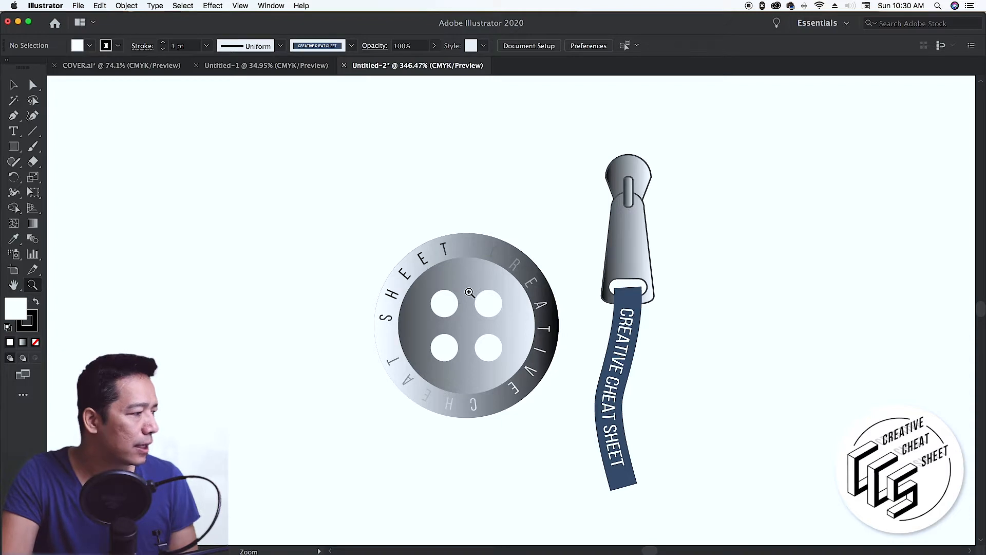
Draw a small white circle with a 1 pt black outline on the empty canvas beside the zipper pull
click(14, 84)
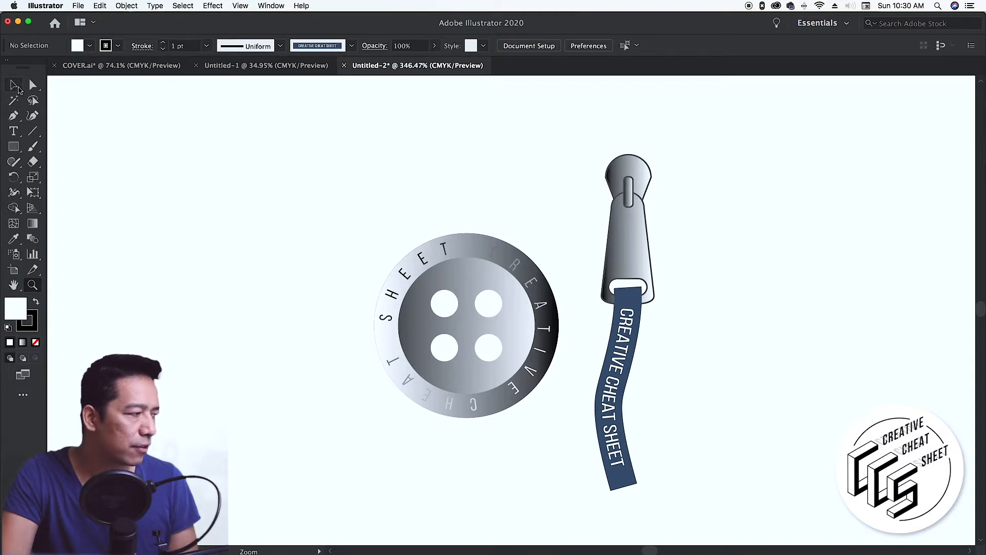
key(space)
drag(605, 325, 254, 283)
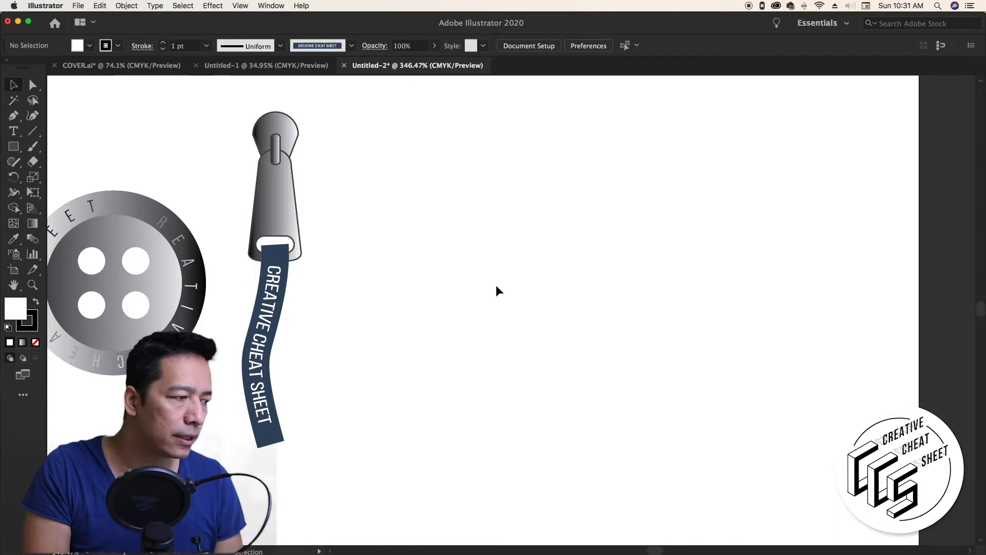
key(a)
key(super+equal)
key(super+equal)
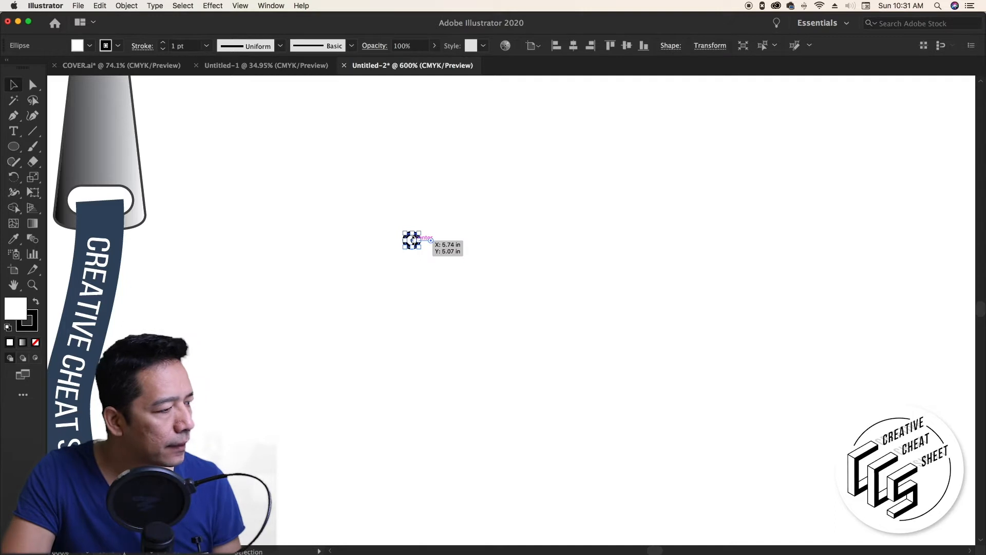
Duplicate the small circle into four evenly spaced holes arranged in a diamond
key(v)
key(super+equal)
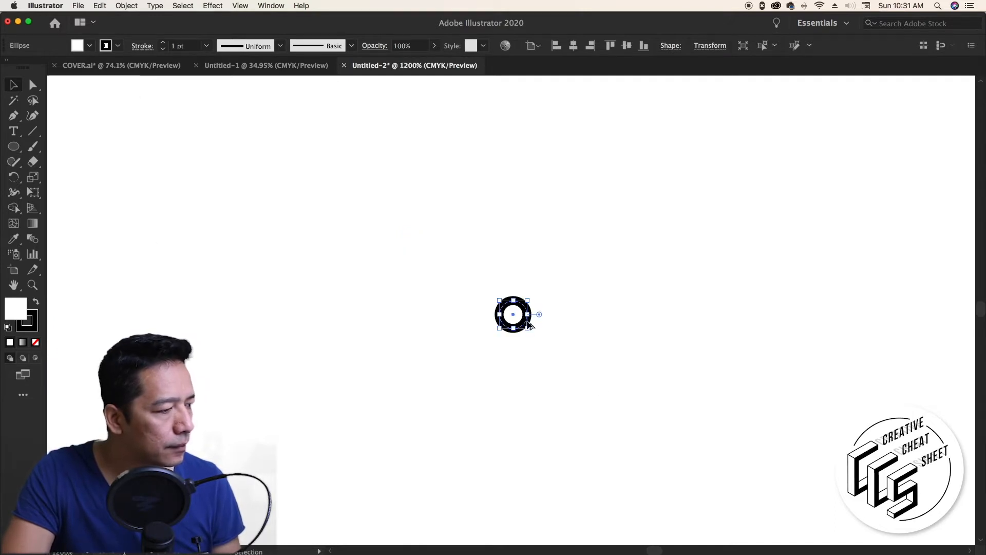
drag(516, 311, 619, 309)
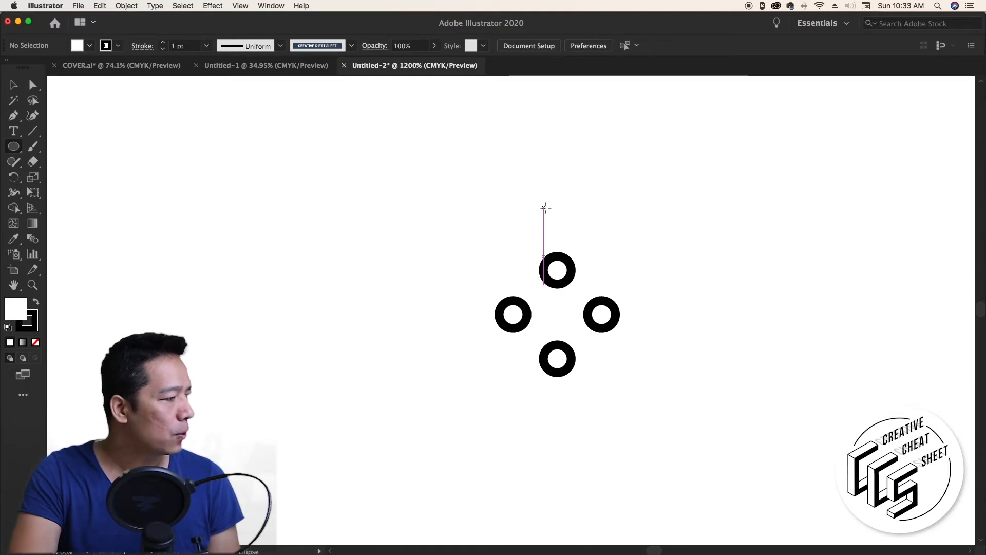
Draw two concentric circles centred behind the four holes to form the button's face and outer rim
click(277, 5)
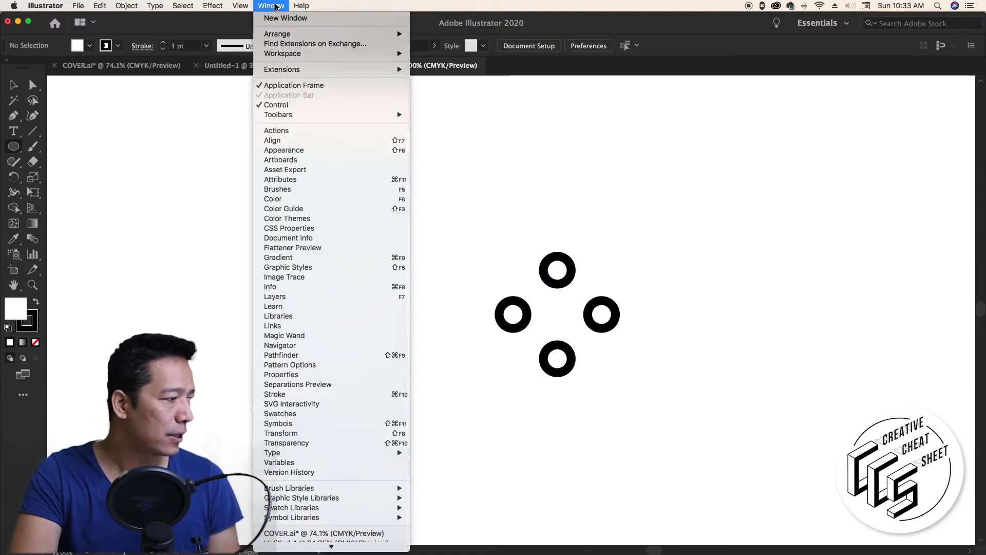
click(229, 6)
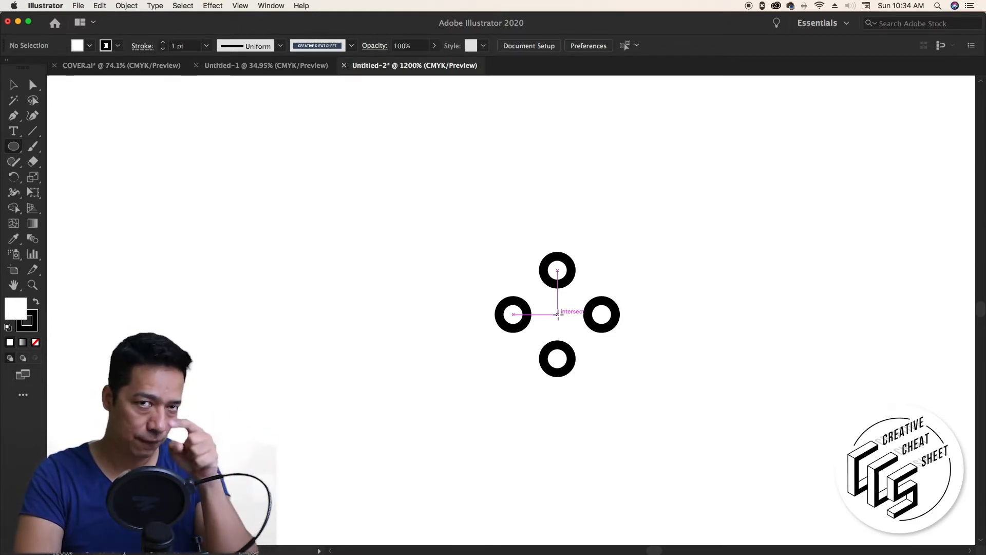
drag(558, 314, 661, 252)
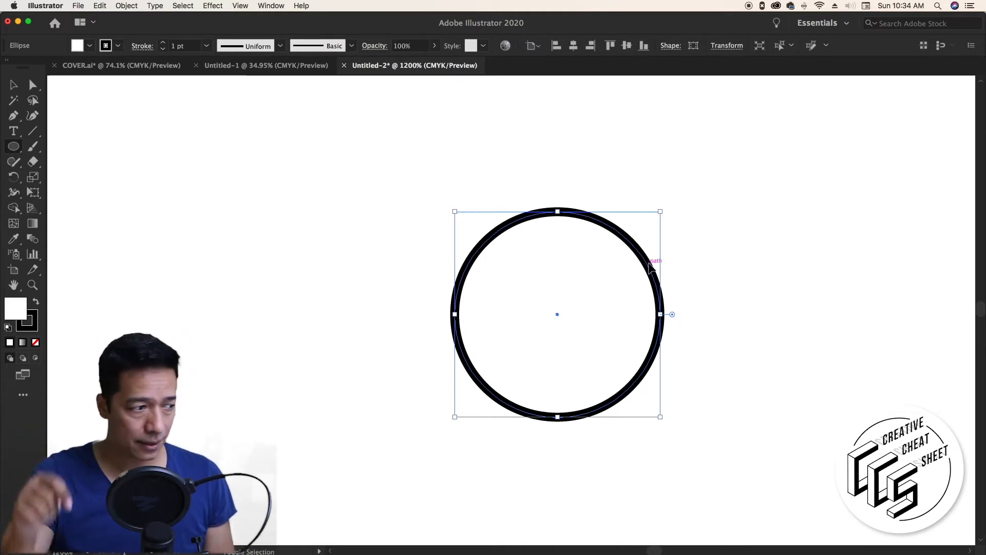
key(super+shift+bracketleft)
click(14, 86)
drag(454, 211, 435, 192)
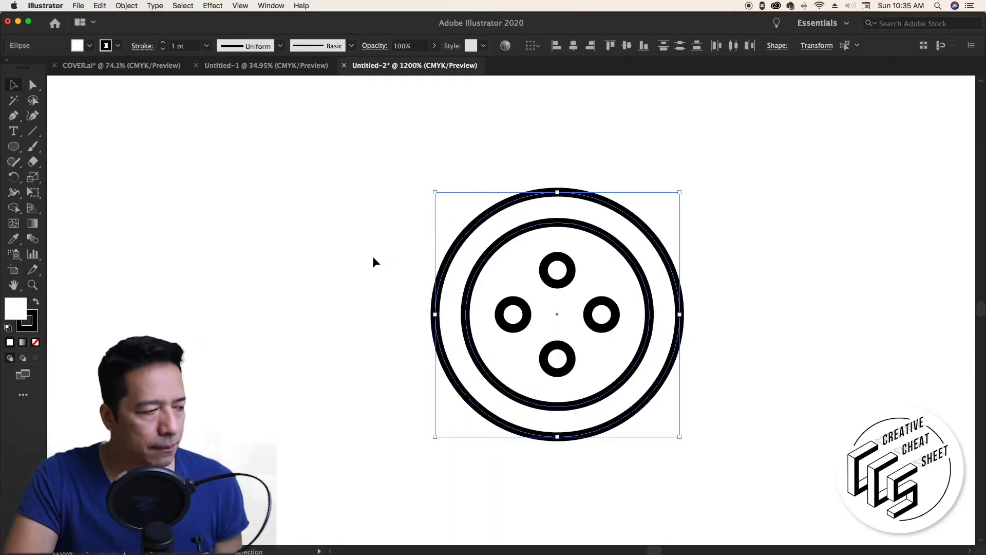
Fill the button's two large circles with the blue 787FF9, excluding the four holes
click(371, 308)
click(506, 207)
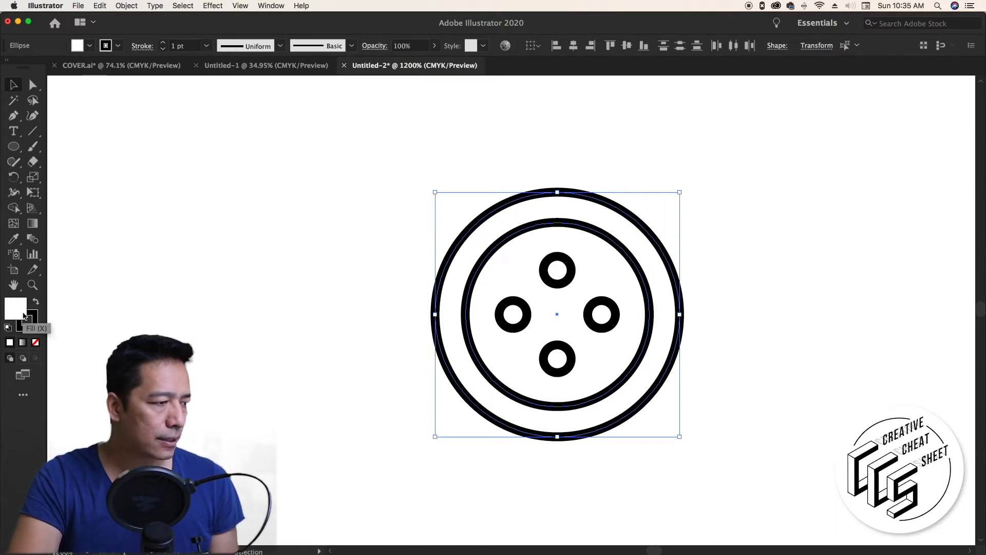
drag(412, 241, 611, 395)
drag(472, 197, 514, 248)
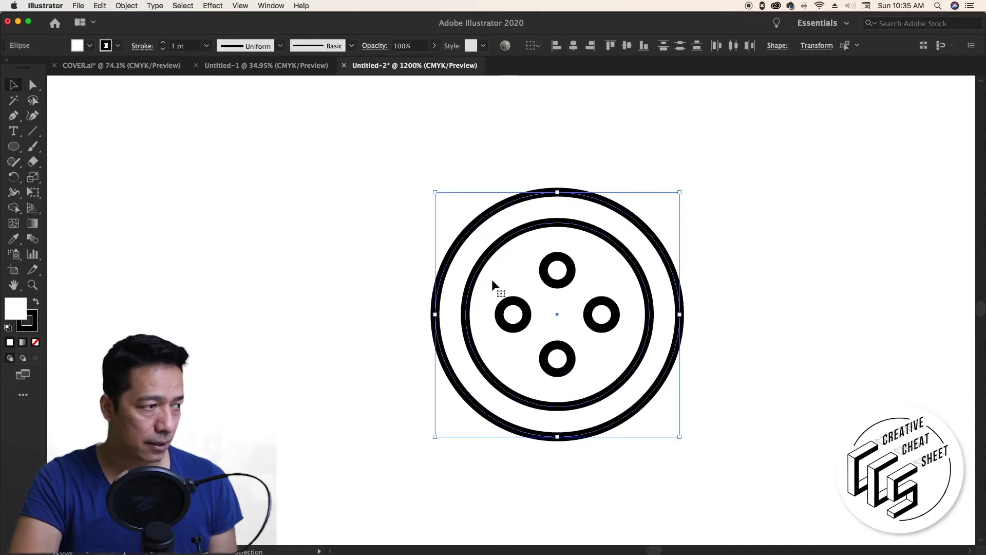
double_click(11, 312)
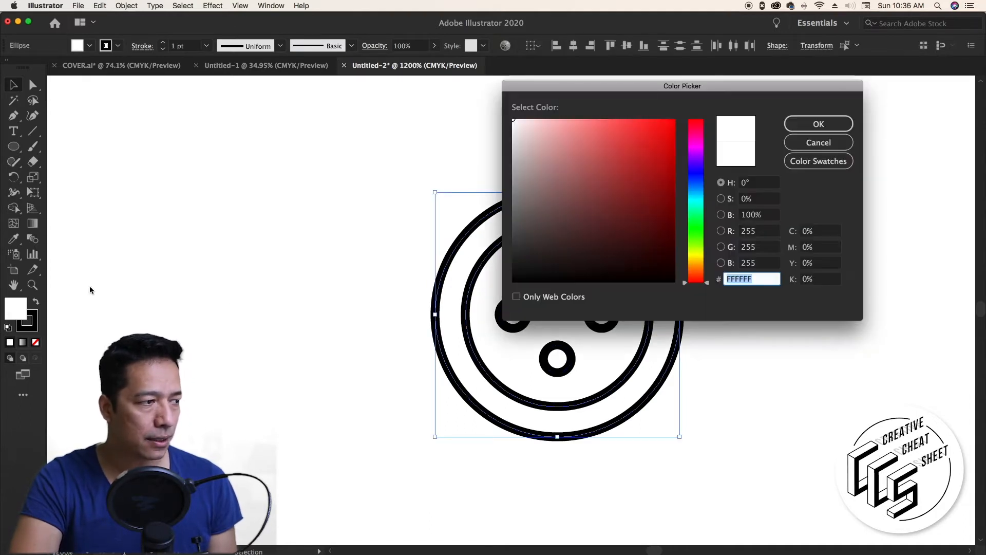
click(580, 120)
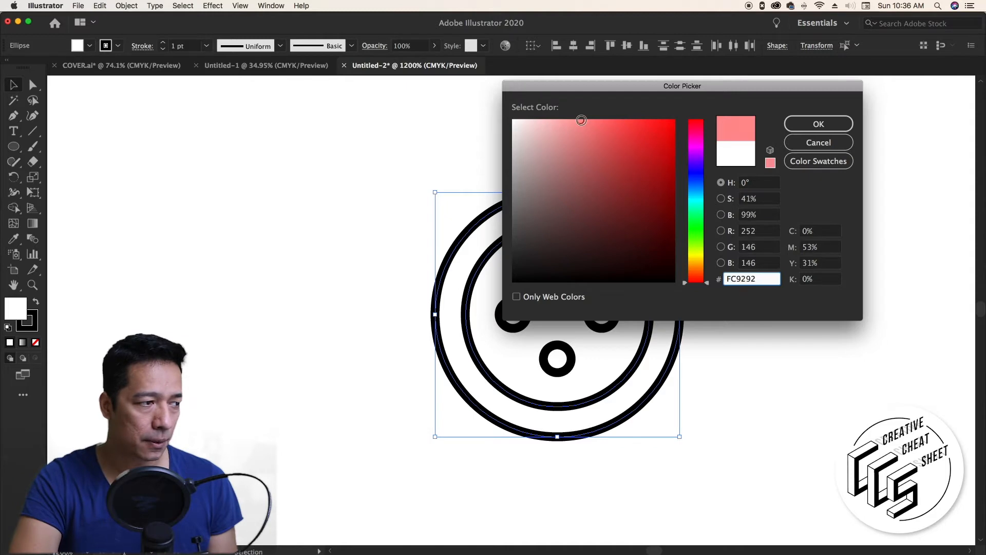
click(697, 175)
click(593, 122)
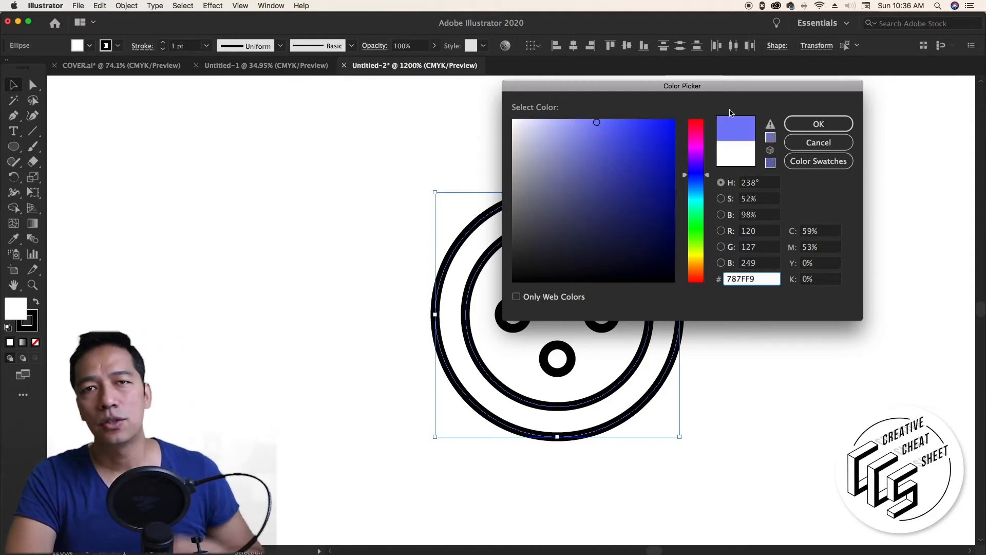
click(817, 126)
click(817, 132)
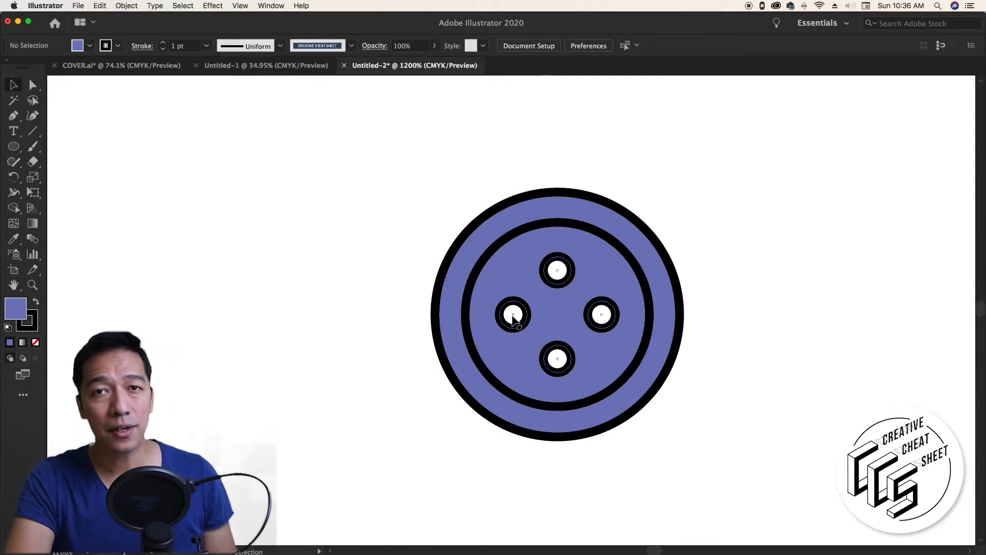
Select the button's two large circles and bring up the Pathfinder operations
click(561, 211)
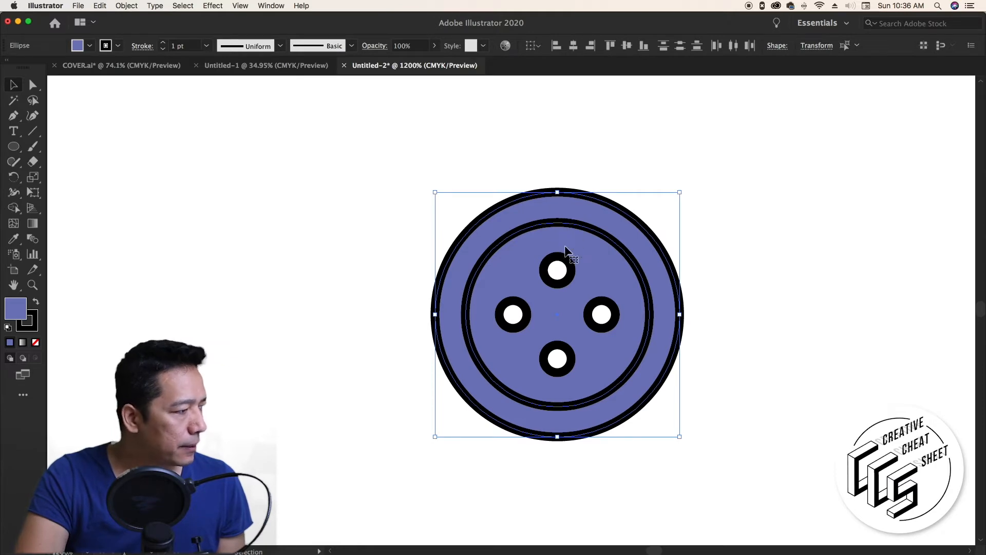
click(271, 6)
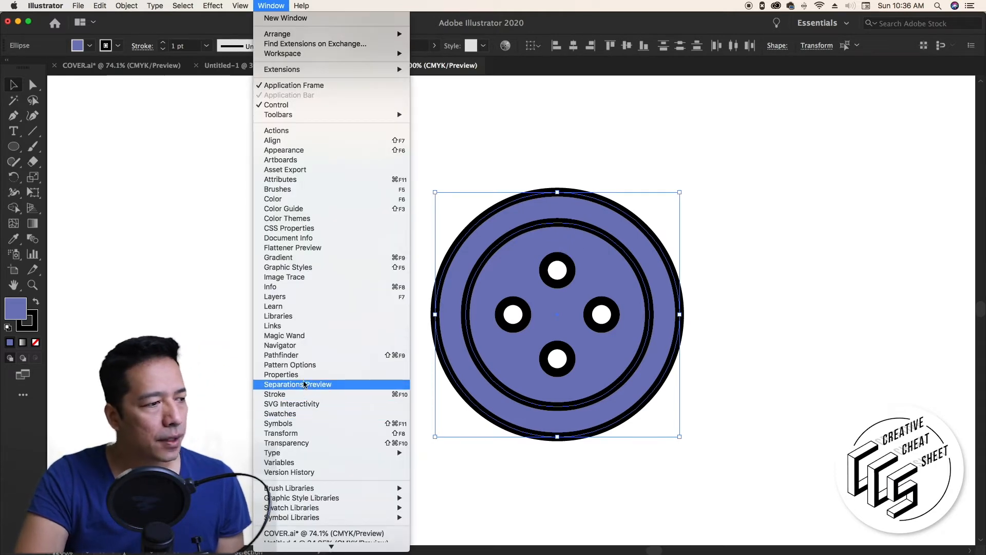
click(307, 355)
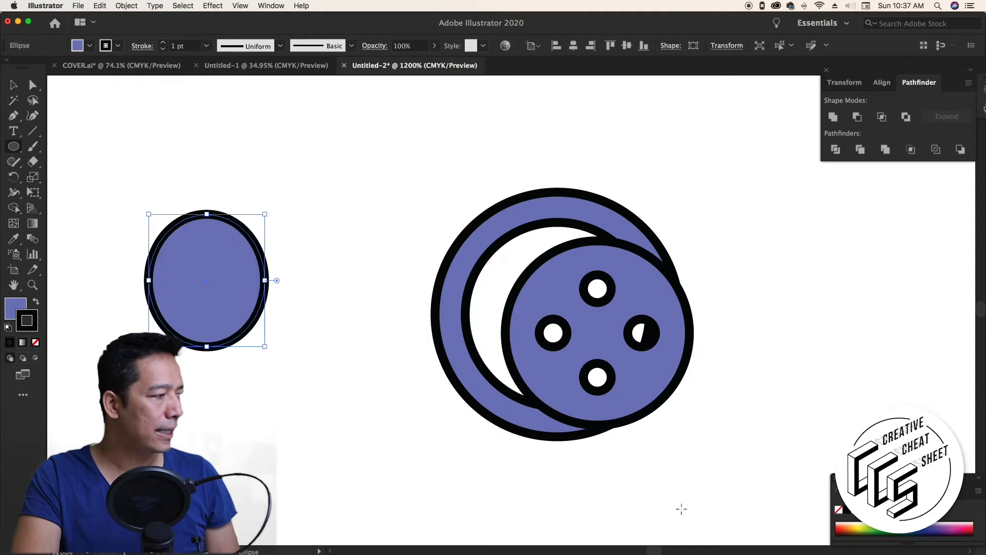
Give the separate test ellipse a red outline and apply the same red to its fill
click(968, 527)
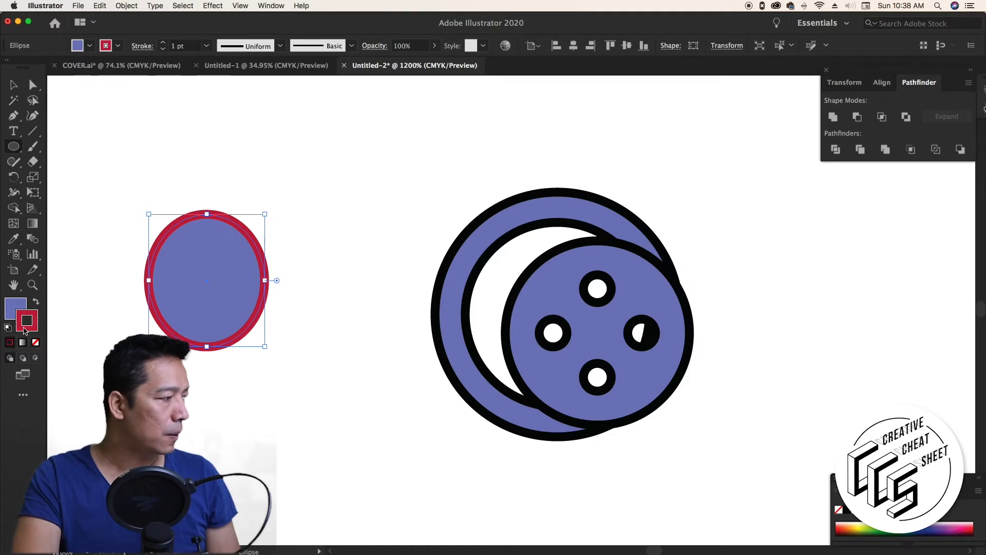
drag(24, 330, 15, 311)
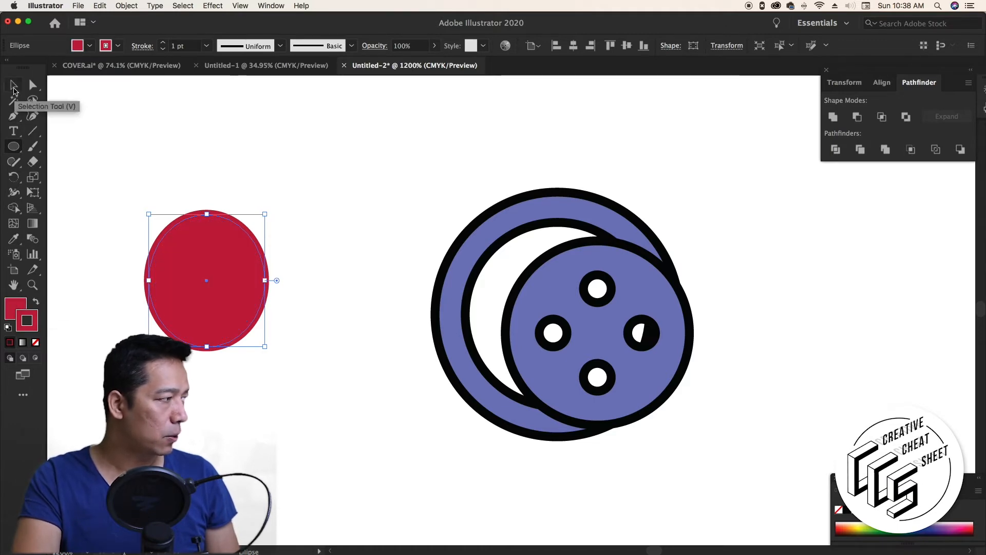
click(14, 86)
Draw an unfilled, black-outlined circle centred on the button between its two rings, and move it onto empty canvas beside the button
drag(561, 300, 251, 251)
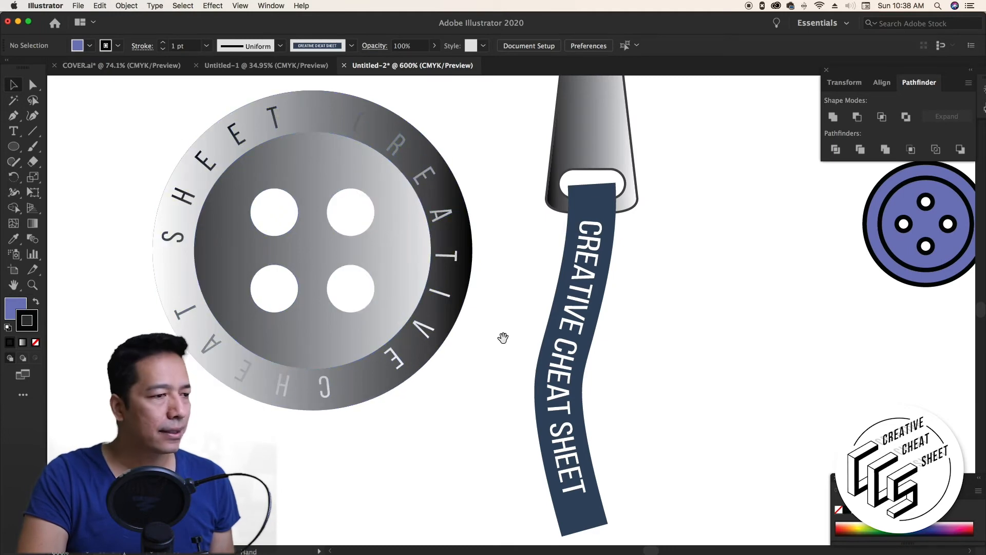
drag(693, 341, 271, 381)
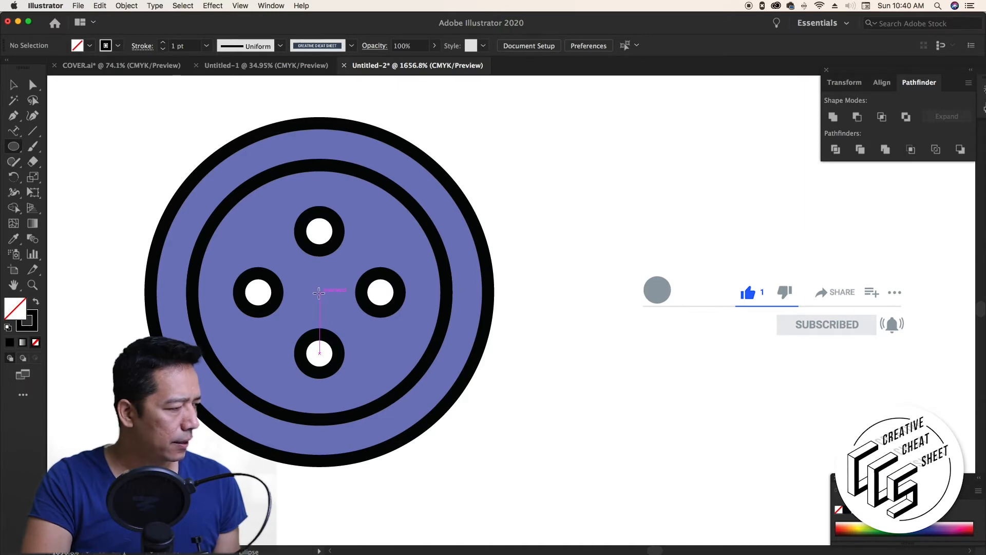
drag(318, 292, 461, 151)
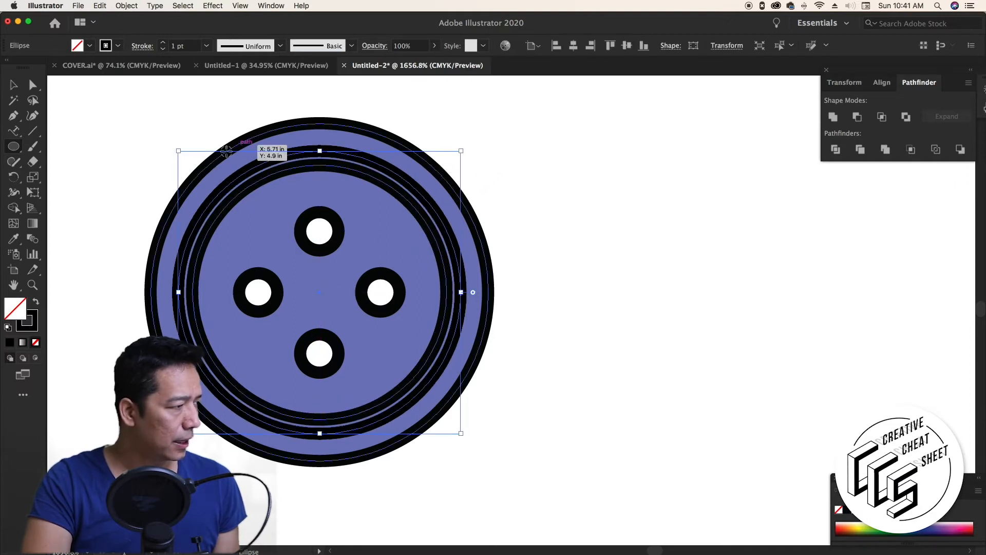
key(v)
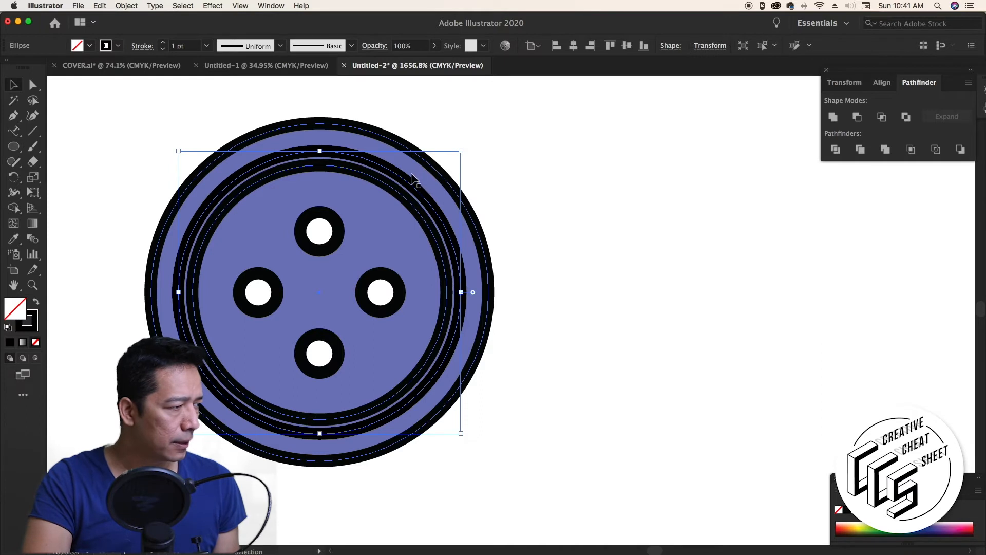
drag(407, 186, 828, 221)
scroll(792, 249, right, 10)
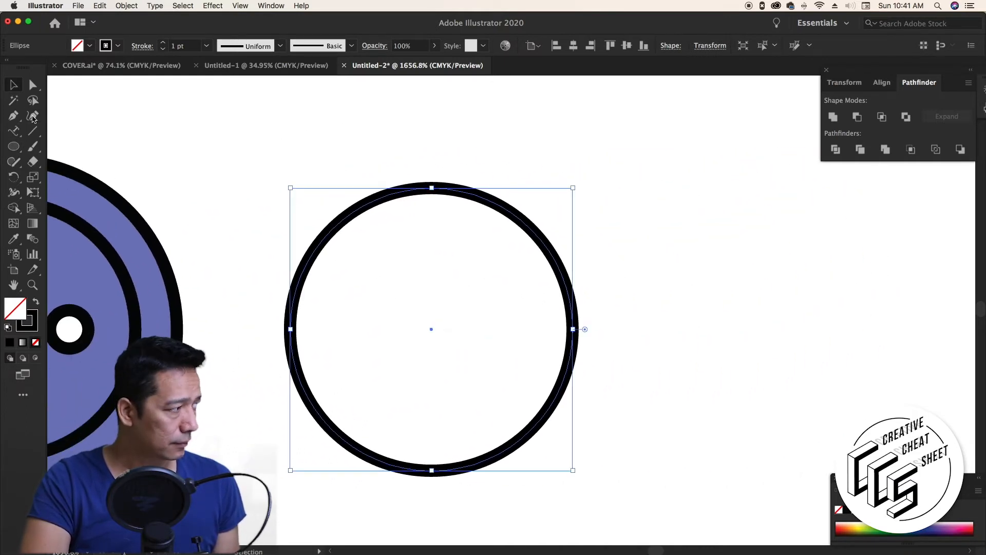
Turn the separate circle into a type path starting at its topmost point, with the placeholder text at 2 pt
click(18, 131)
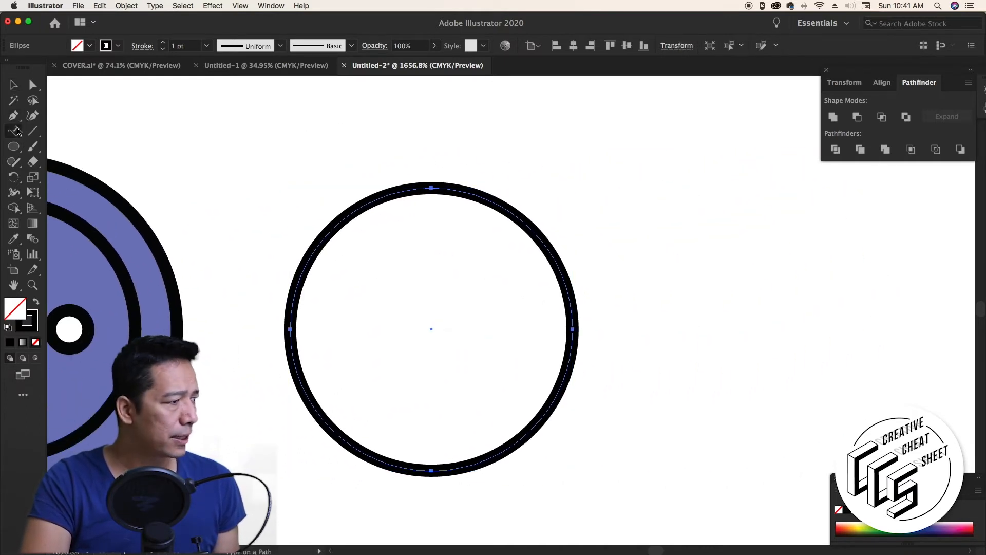
click(432, 186)
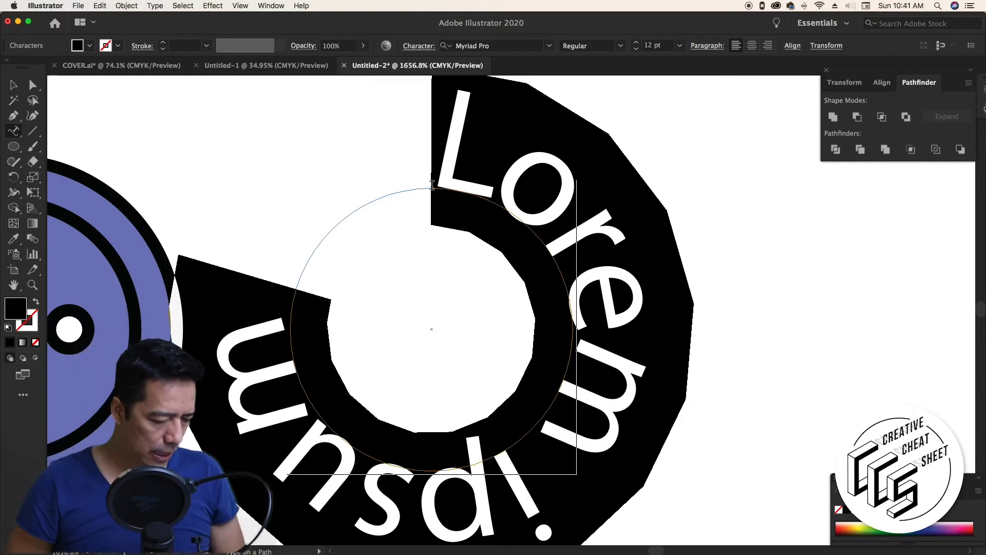
key(super)
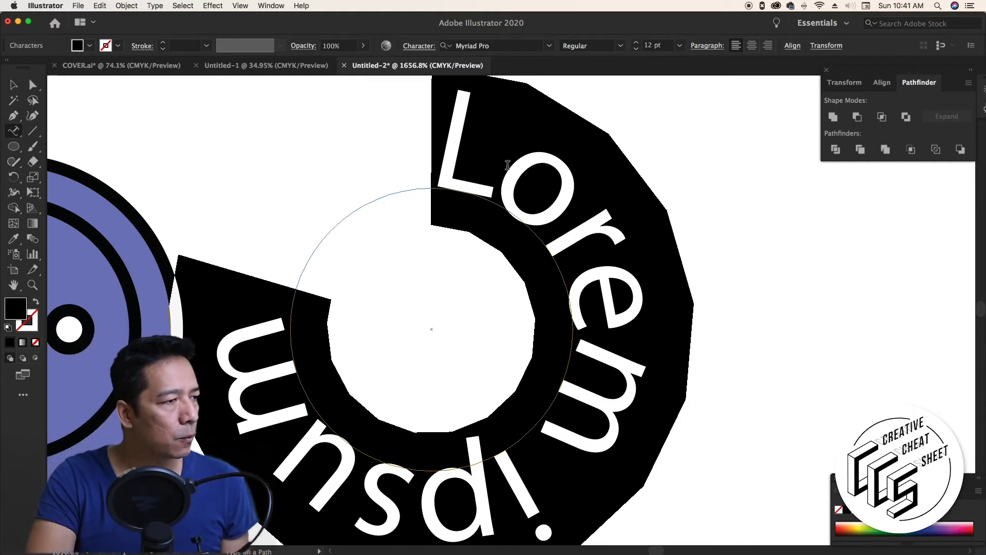
click(636, 50)
click(635, 50)
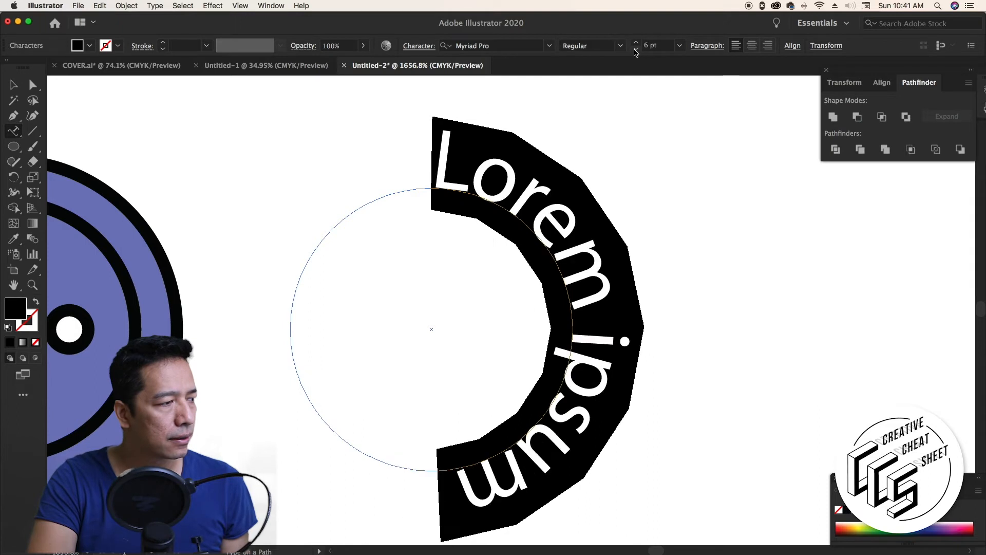
click(635, 50)
click(635, 49)
click(636, 49)
click(636, 50)
click(636, 44)
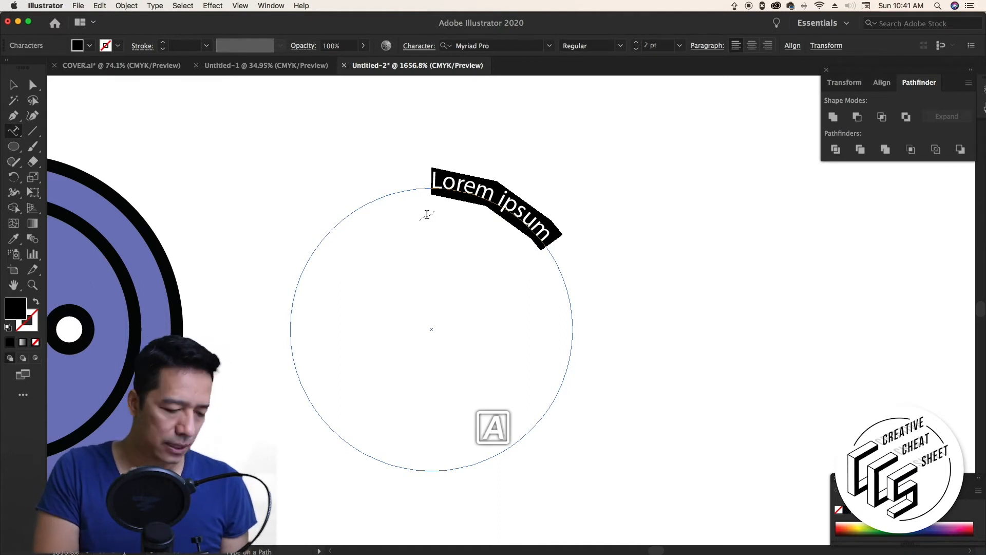
Replace the placeholder text on the circular path with "CREATIVE CHEAT SHEET"
text(CREATI)
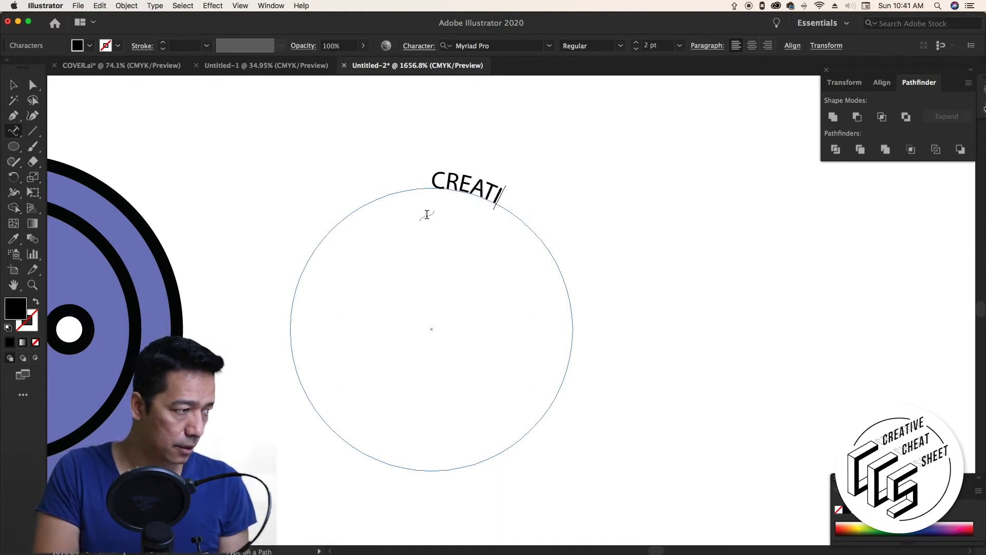
text(VE CHEAT SHEET)
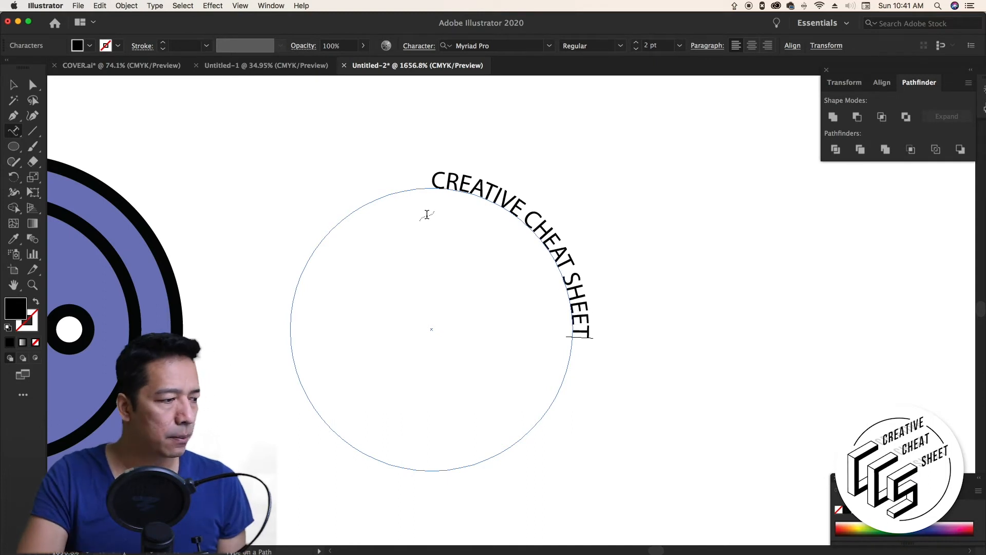
Set the font of the whole circular text to Bebas Neue Regular
key(super+a)
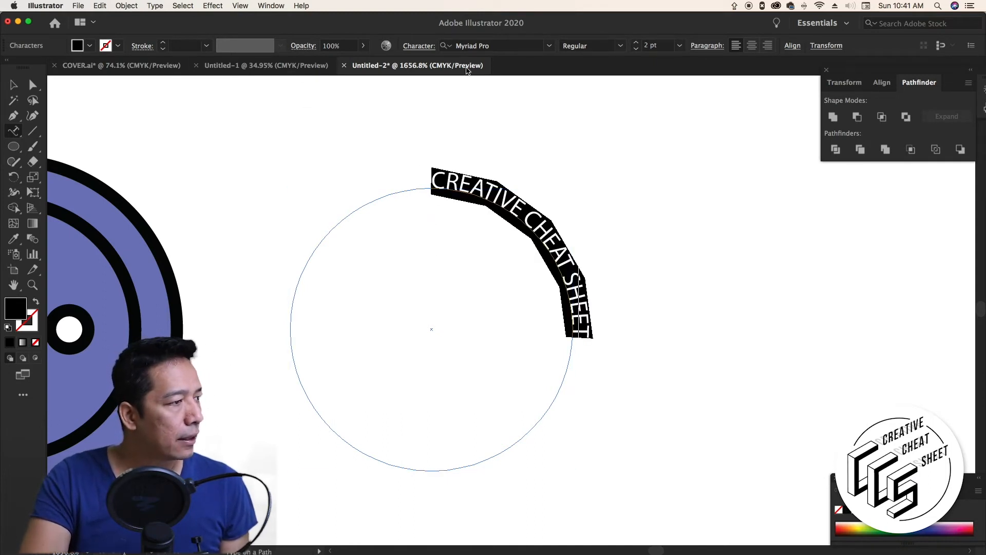
click(450, 47)
click(452, 46)
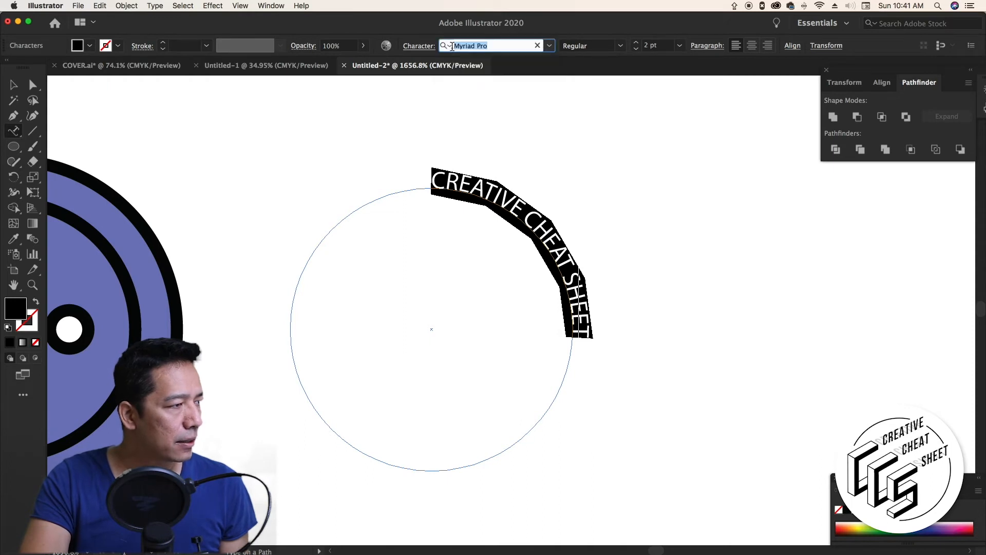
right_click(476, 184)
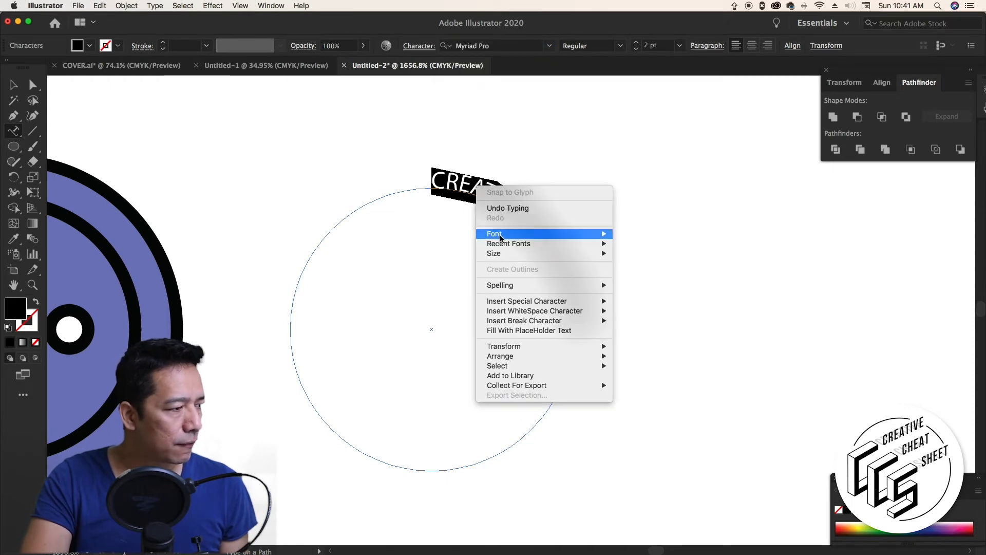
mouse_move(608, 235)
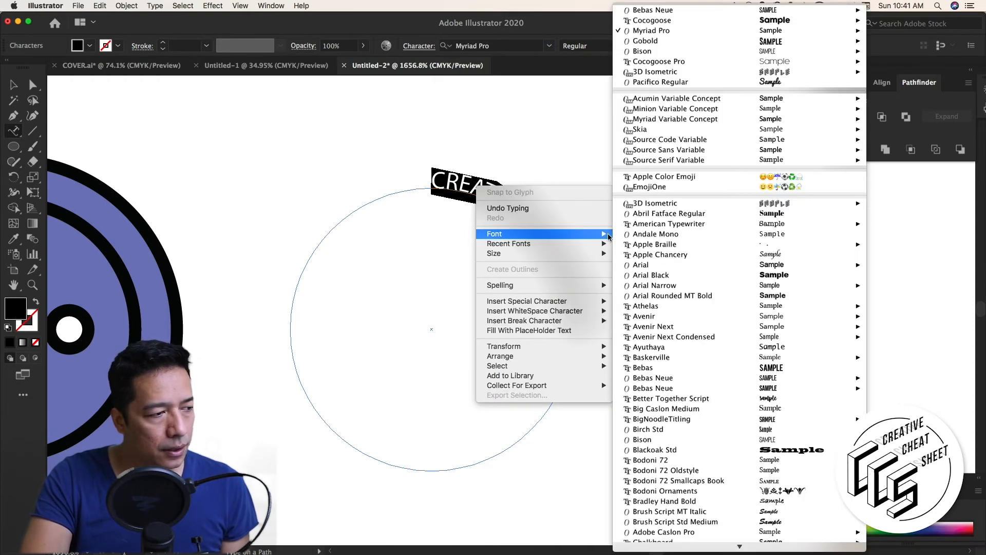
mouse_move(790, 43)
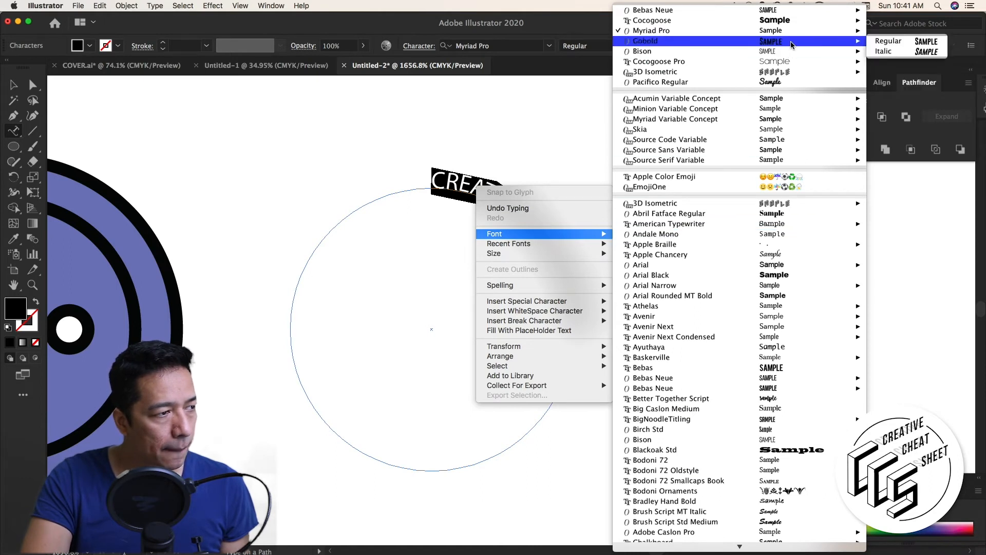
mouse_move(797, 11)
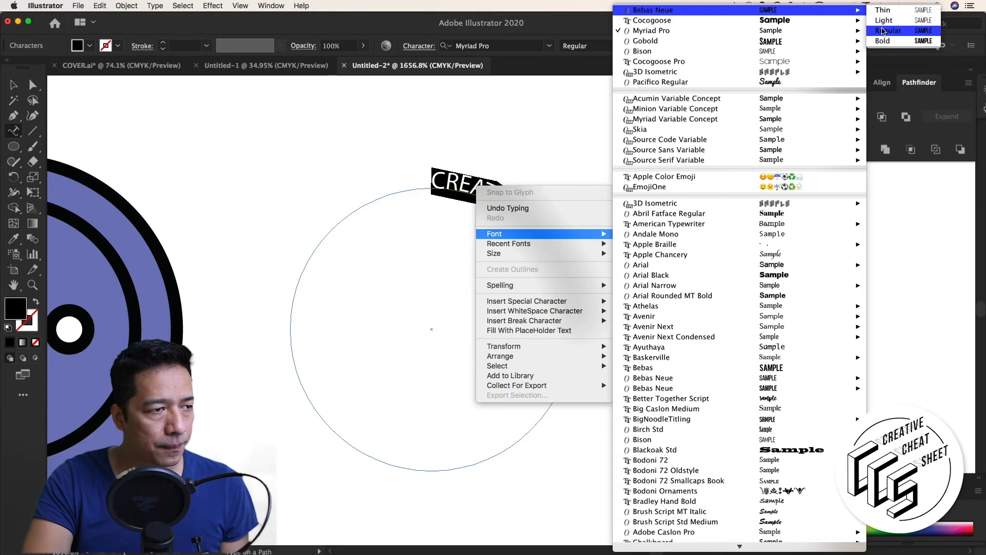
click(888, 30)
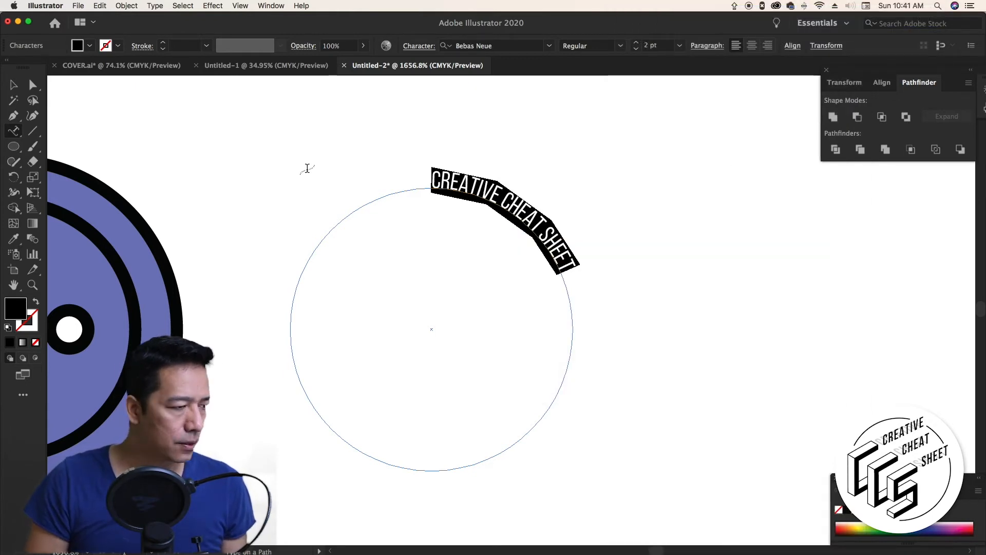
Increase the tracking of the circular text until its letters spread around almost the entire circle
key(alt+Right)
key(alt+Right)
key(alt+Right)
key(alt+Right)
key(alt+Right)
key(alt+Right)
key(alt+Right)
key(alt+Right)
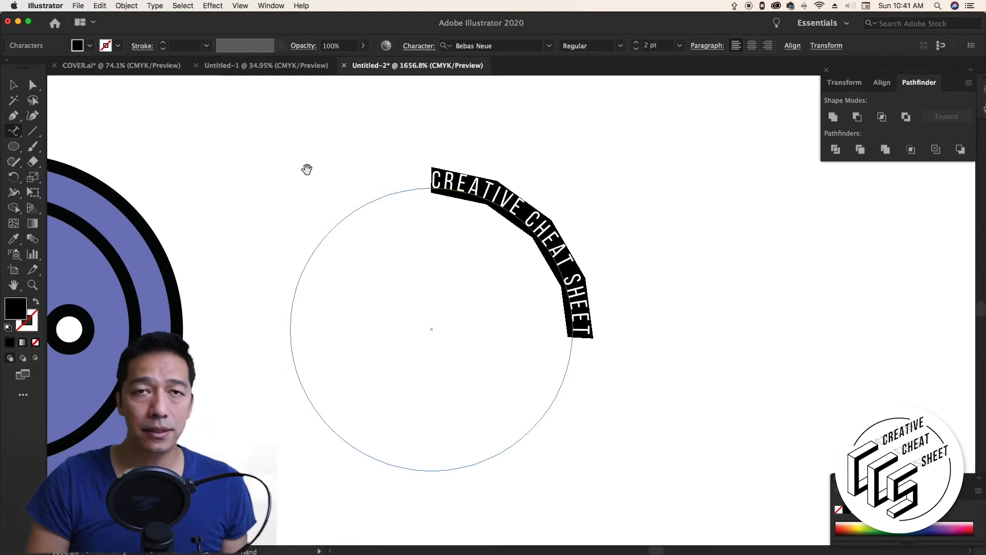
key(alt+Right)
key(alt+Right)
key(alt+Right)
key(alt+Right)
key(alt+Right)
key(alt+Right)
key(alt+Right)
key(alt+Right)
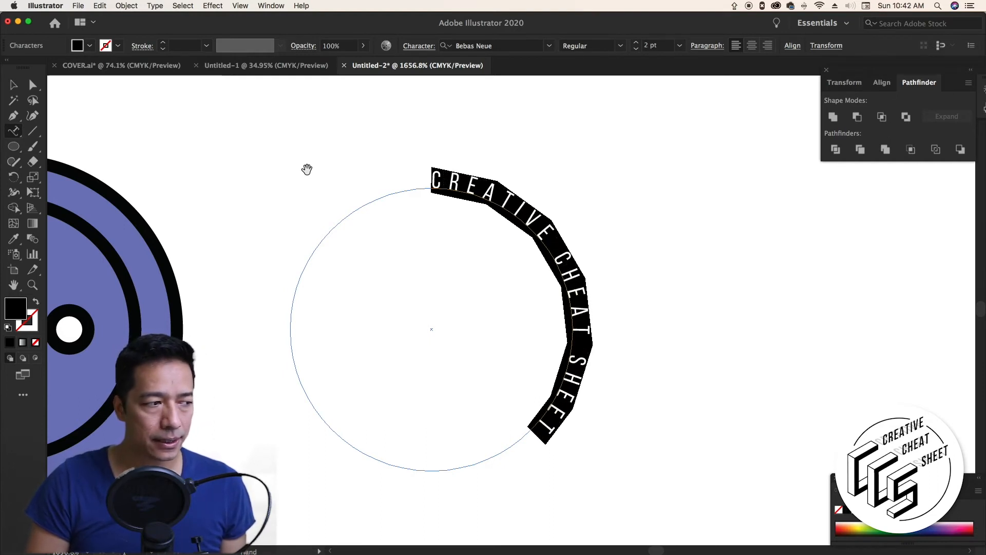
key(alt+Right)
key(alt+Right)
key(alt+Right)
key(alt+Right)
key(alt+Right)
key(alt+Right)
key(alt+Right)
key(alt+Right)
key(alt+Right)
key(alt+Right)
key(alt+Right)
key(alt+Right)
key(alt+Right)
key(alt+Right)
key(alt+Right)
key(alt+Right)
key(alt+Right)
key(alt+Right)
key(alt+Right)
key(alt+Right)
key(alt+Right)
key(alt+Right)
key(alt+Right)
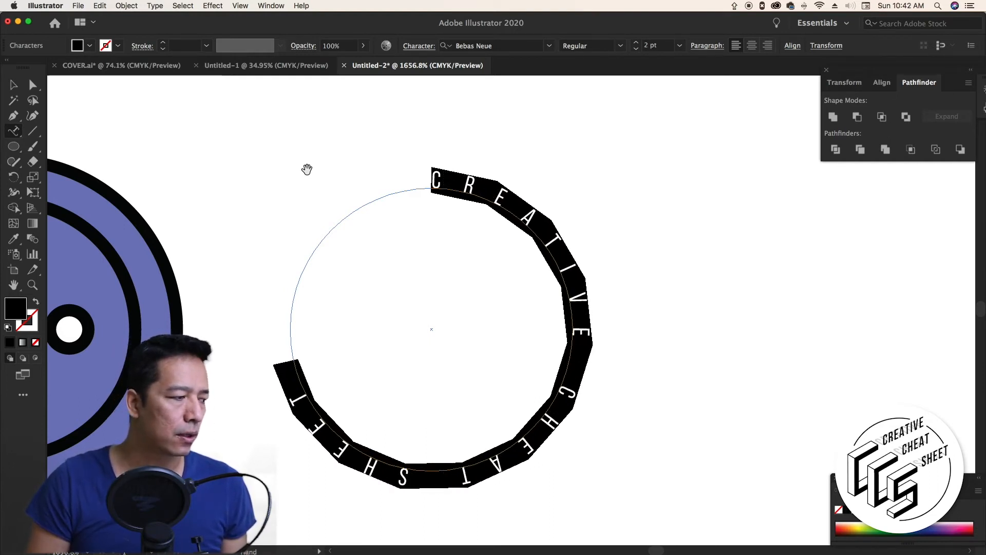
key(alt+Right)
key(alt+Right)
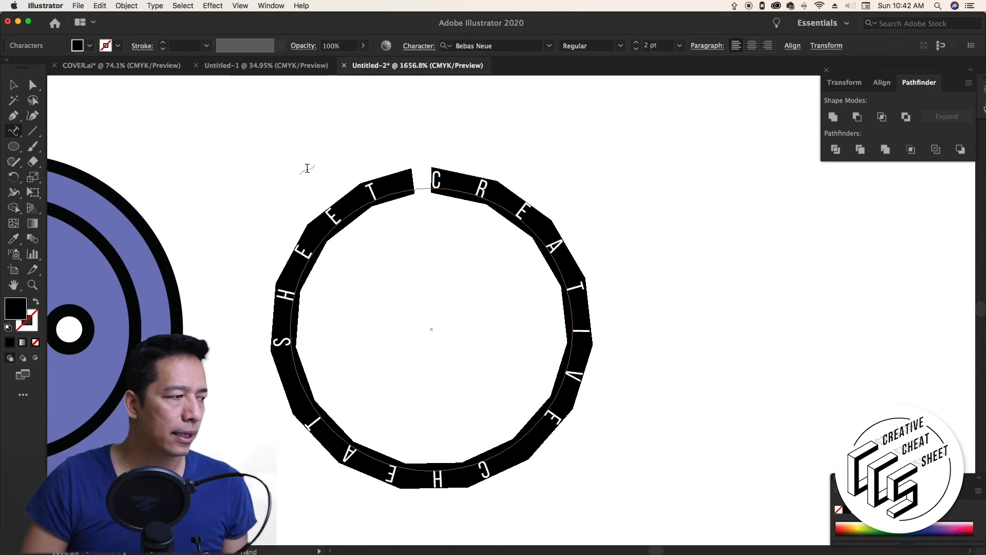
Move the circular text onto the button so the letters sit between its outer and inner rings
click(13, 85)
click(158, 124)
drag(363, 389, 618, 288)
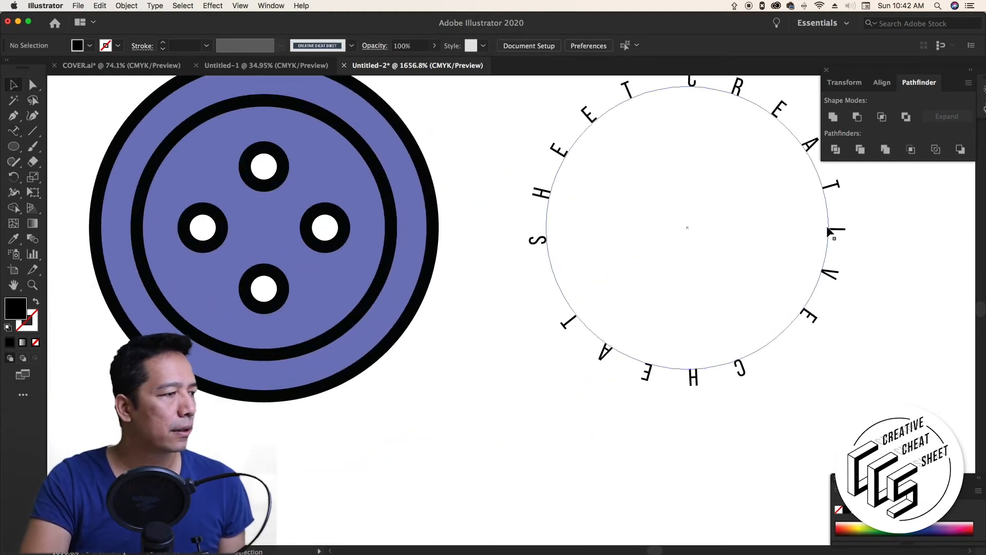
drag(570, 154, 135, 206)
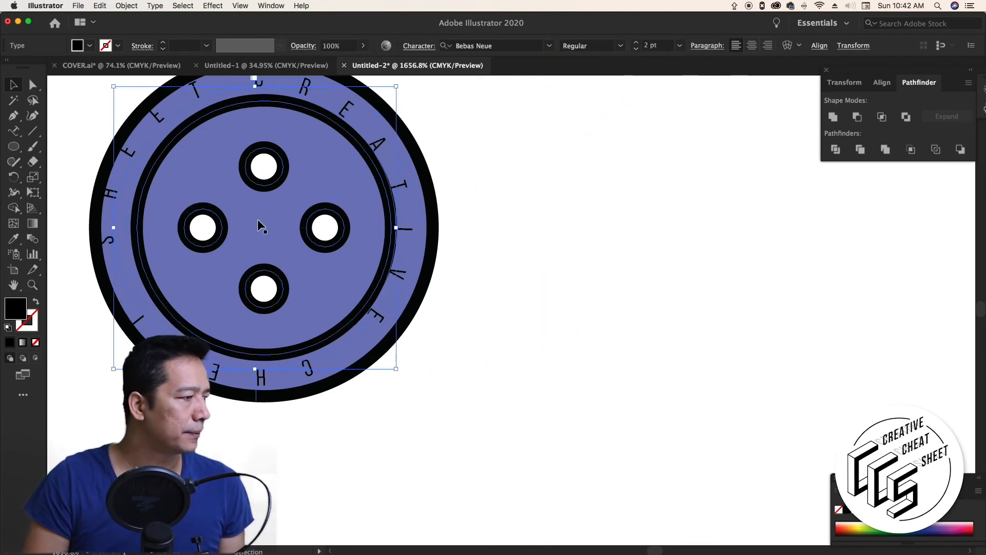
drag(258, 219, 377, 305)
Centre the circular text and all button shapes on each other horizontally and vertically, aligned to the selection
click(243, 113)
drag(234, 122, 465, 495)
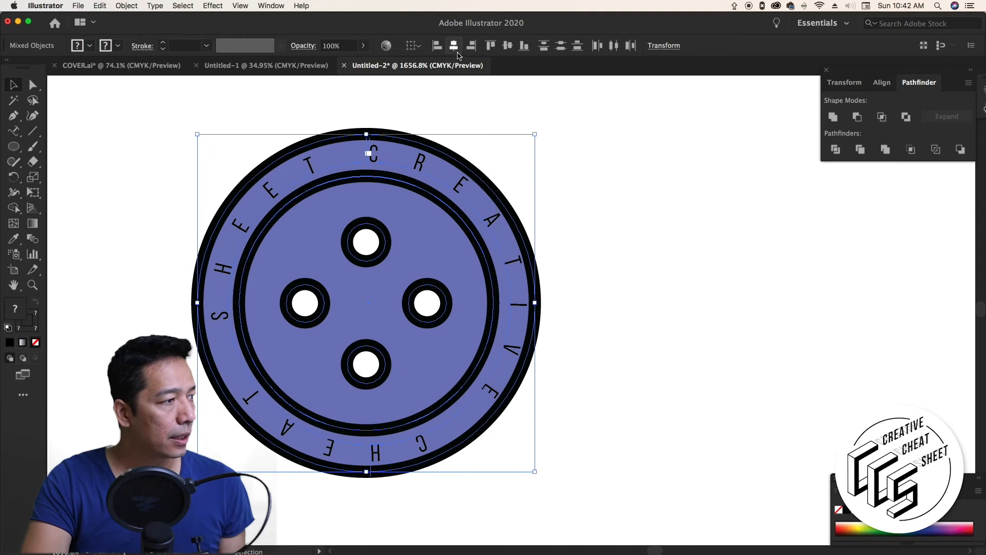
click(415, 48)
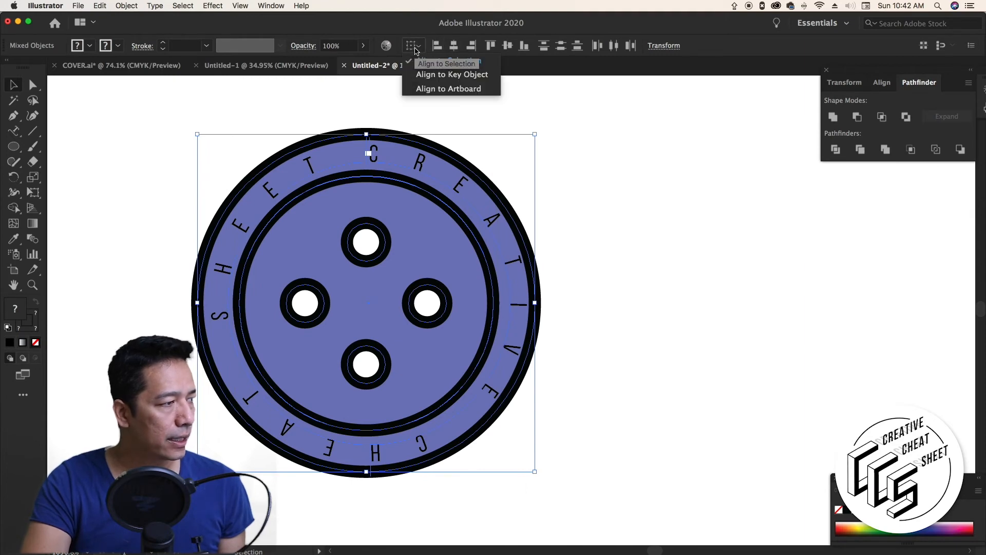
click(418, 49)
click(421, 52)
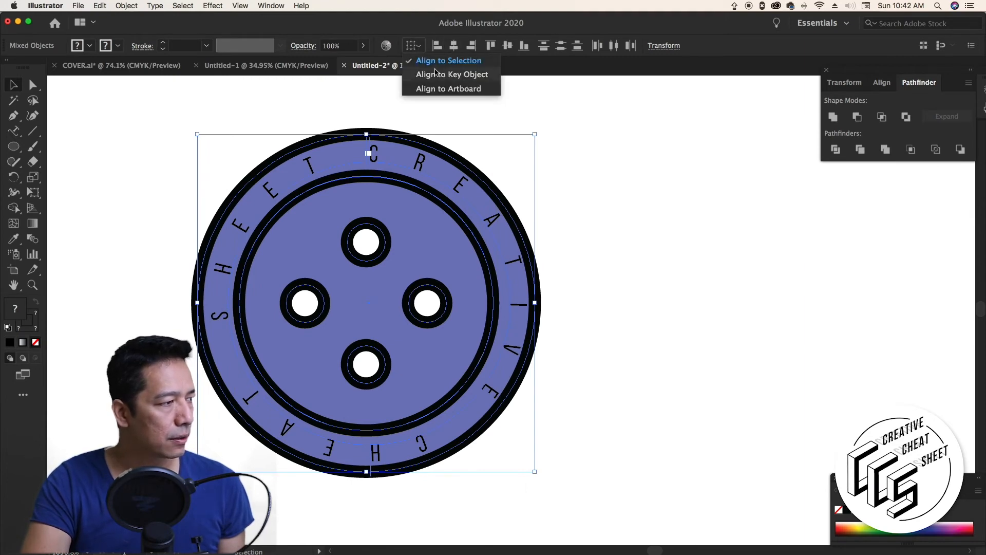
click(454, 48)
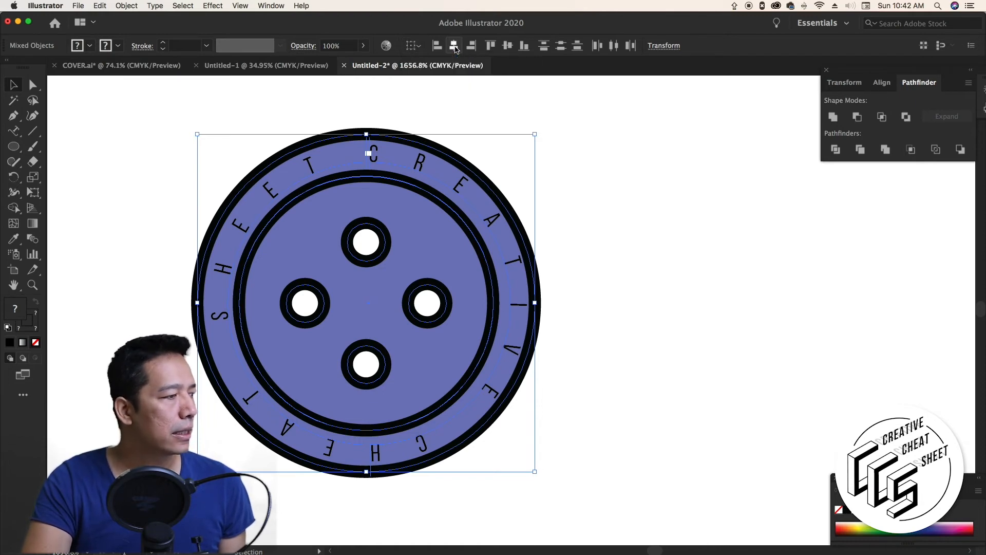
click(455, 48)
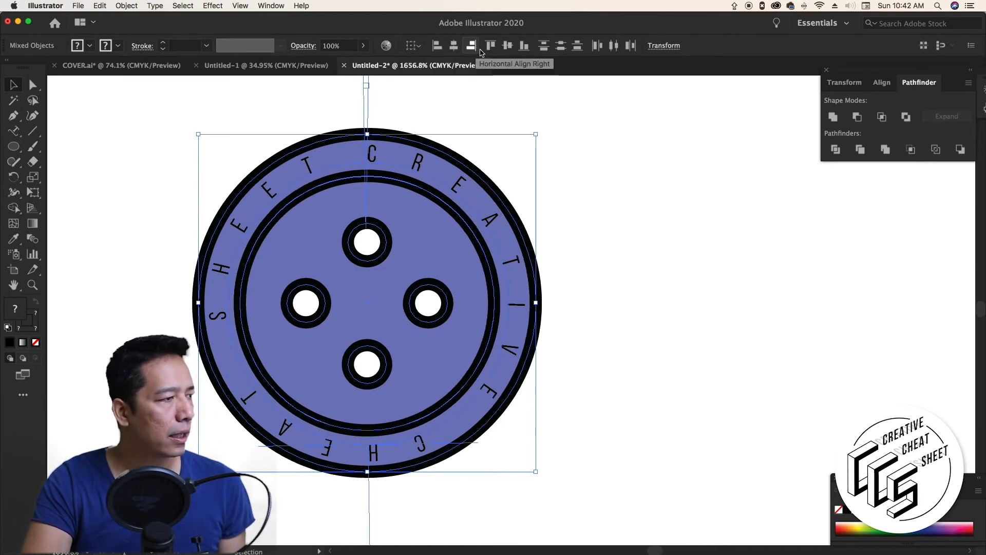
click(511, 49)
click(648, 359)
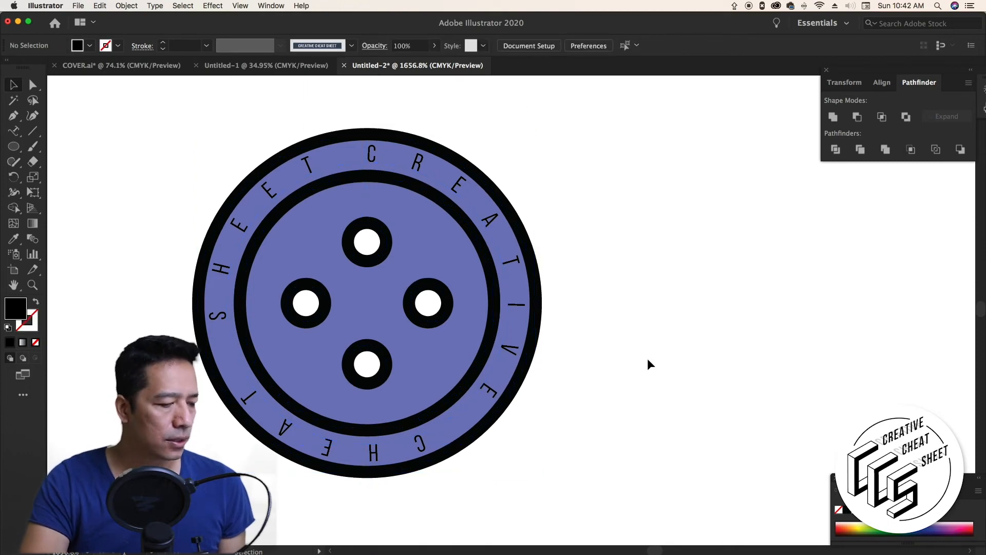
Add a straight line of text reading "CREATIVE CHEAT SHEET" on the empty canvas below the button
key(space)
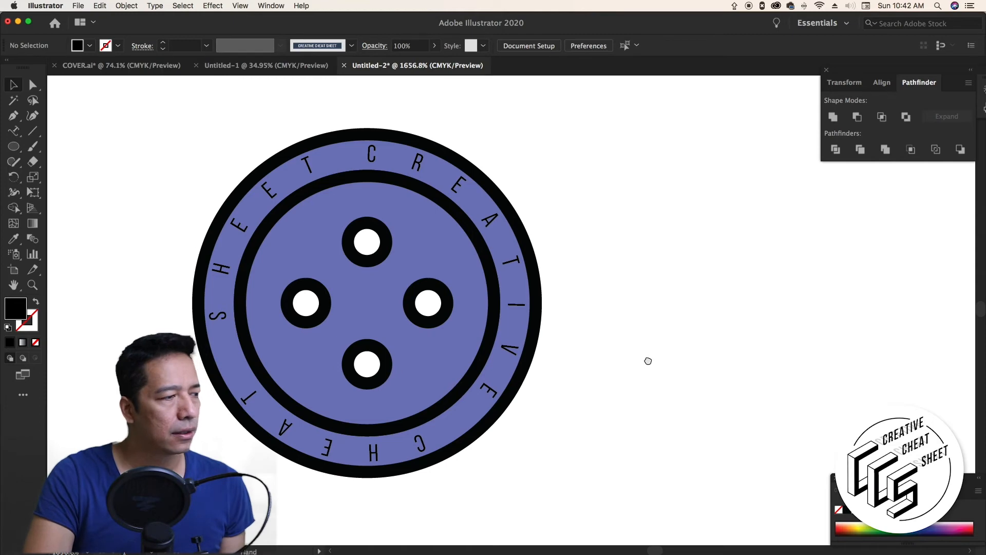
drag(648, 361, 675, 369)
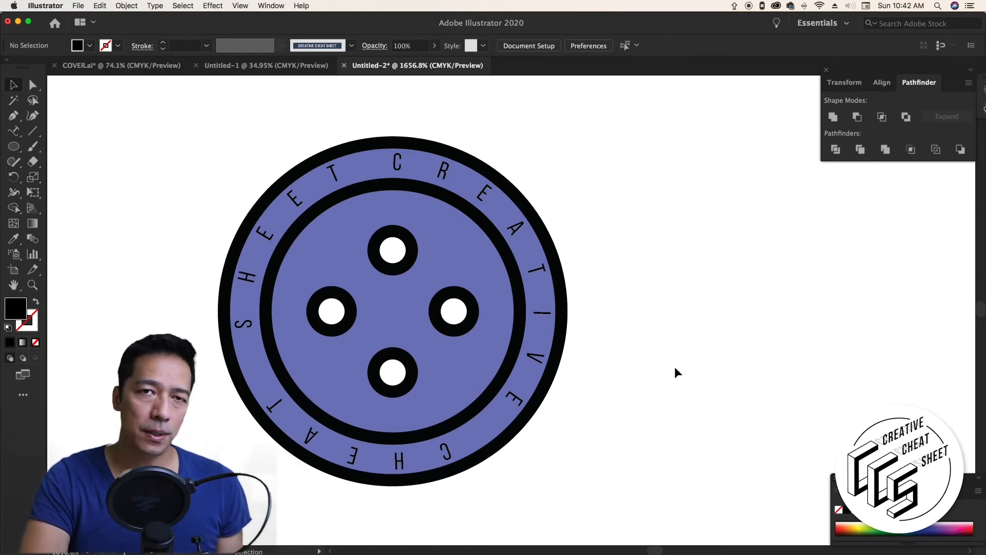
key(space)
drag(637, 370, 709, 289)
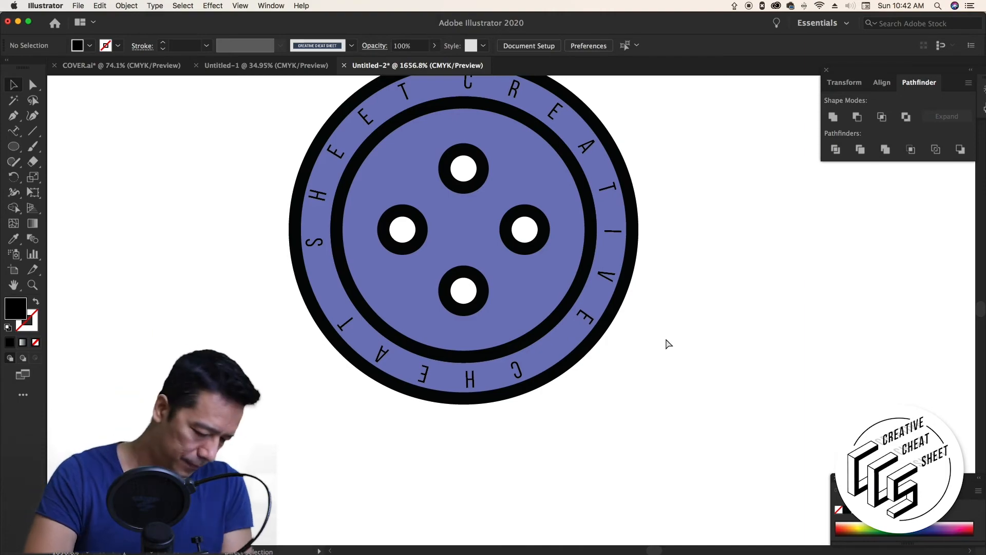
key(super+minus)
key(super+minus)
key(super+minus)
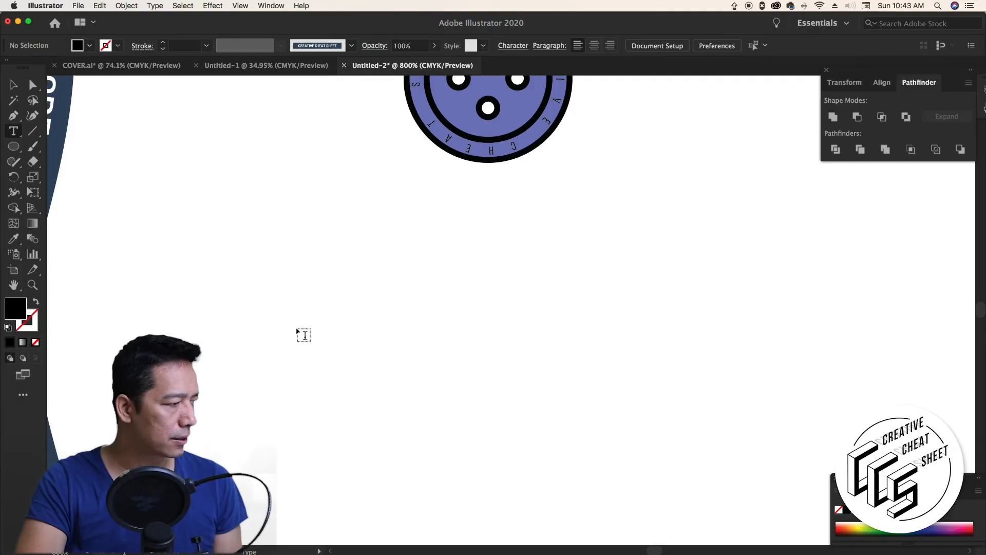
click(297, 327)
text(CREATIVE)
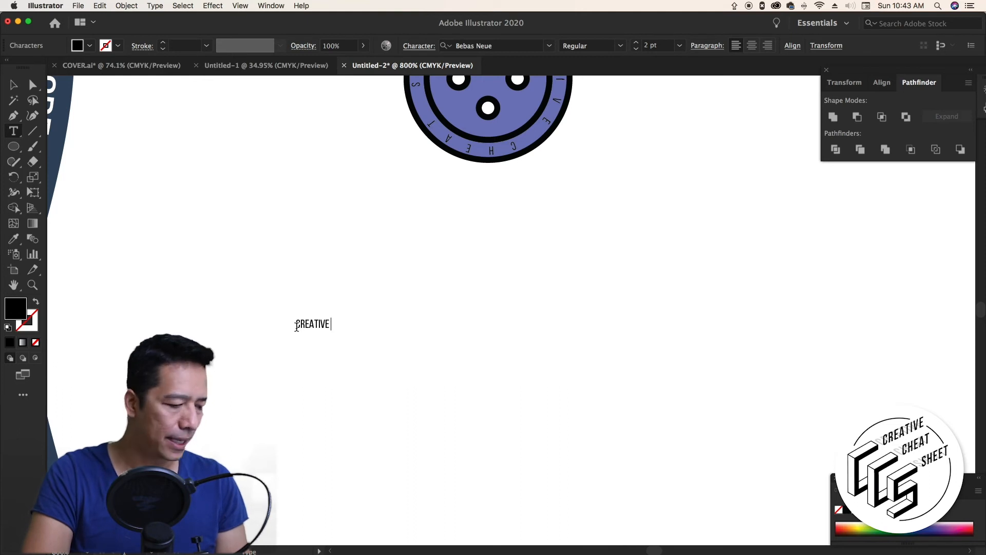
text( CHEAT SHEET)
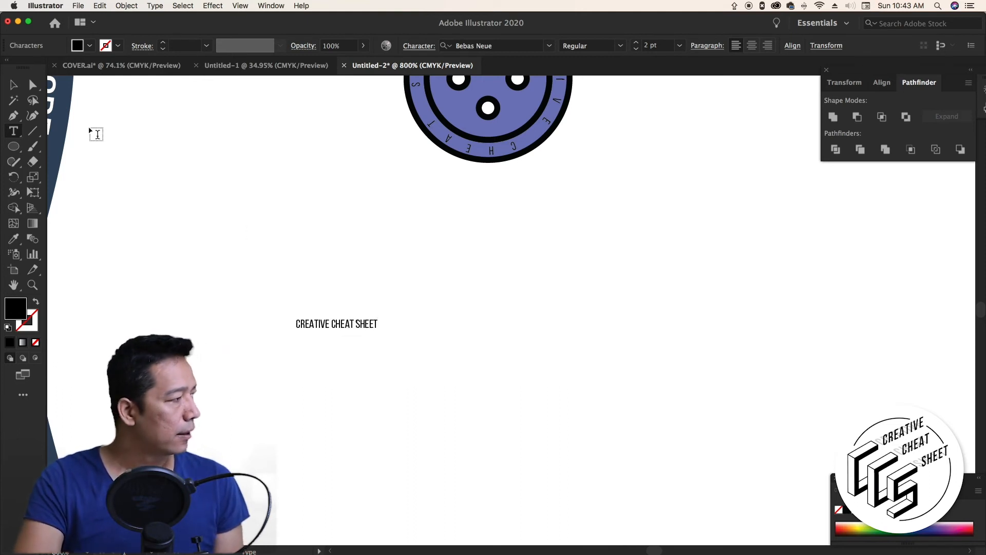
Enlarge the straight text line to about 6 pt and give it a bright blue fill
click(13, 85)
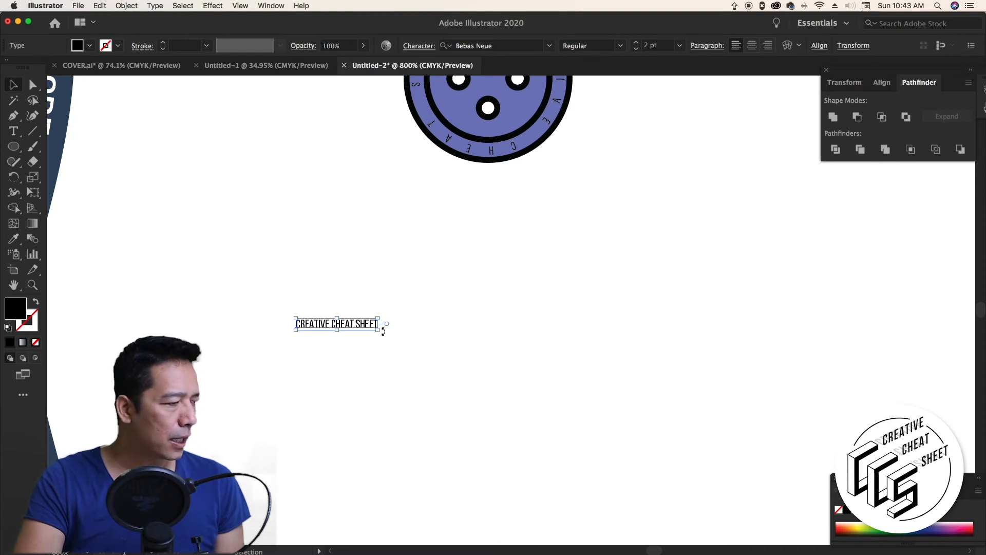
drag(382, 331, 548, 432)
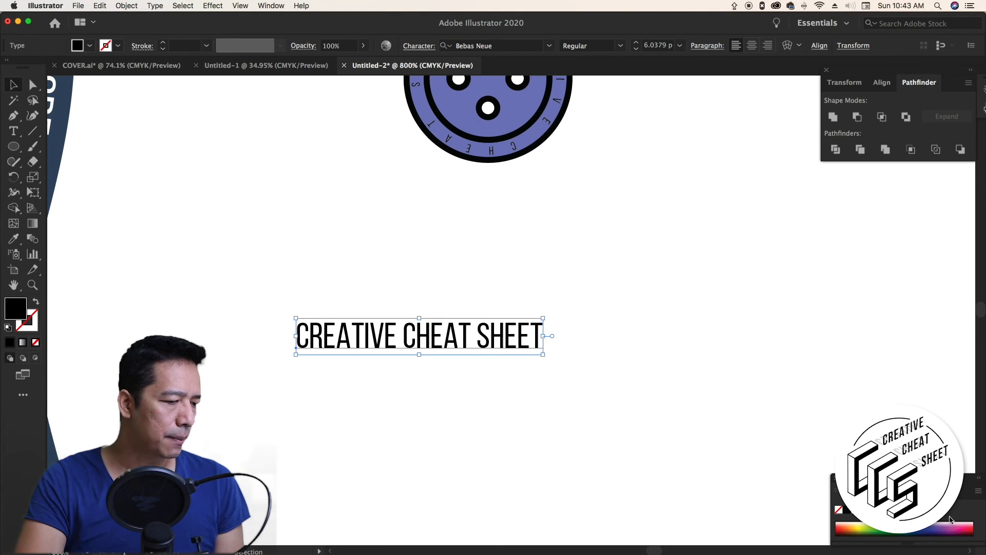
click(968, 519)
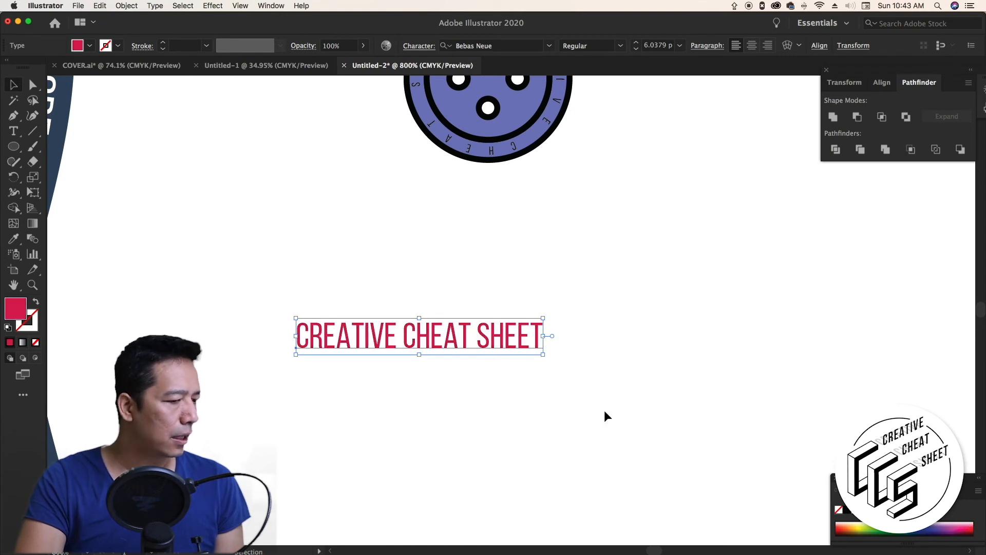
click(911, 526)
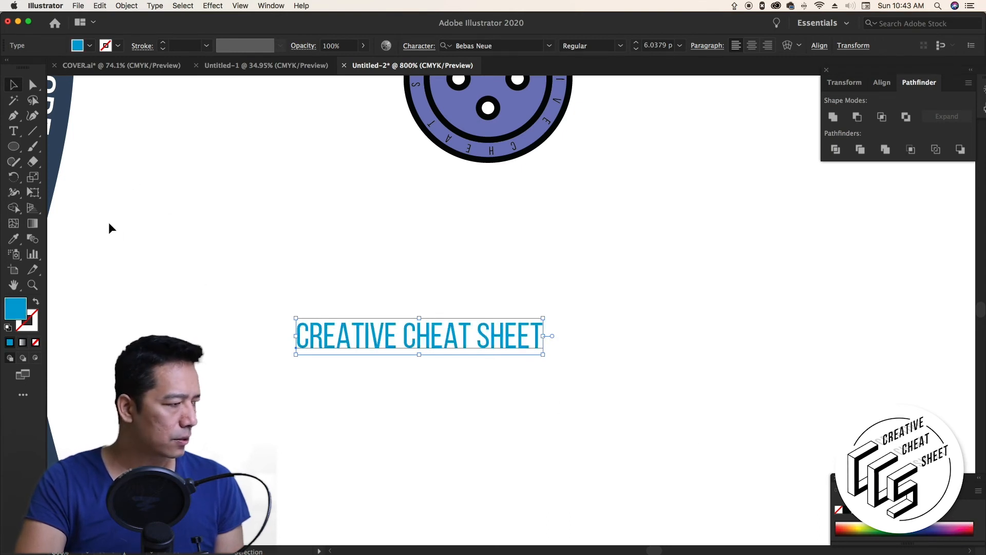
click(183, 245)
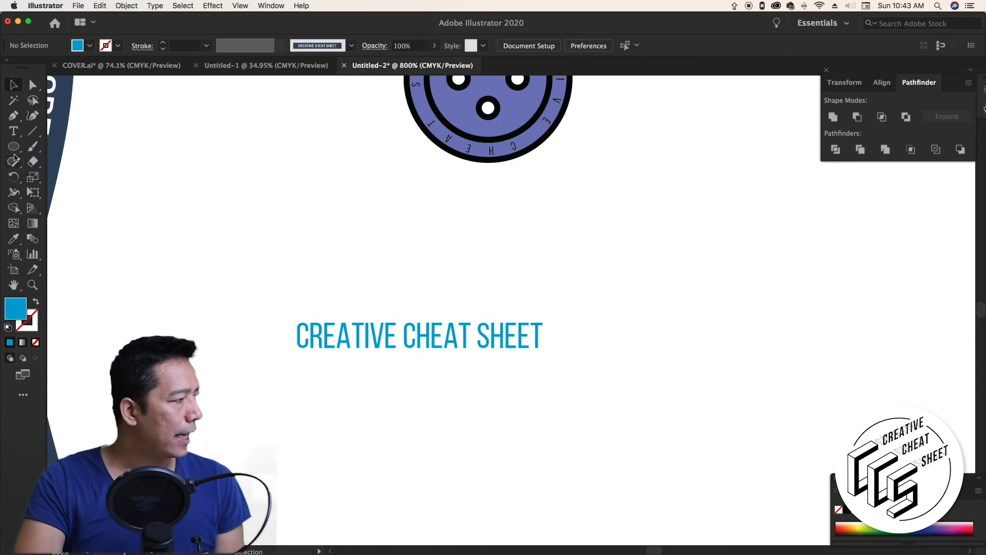
Draw a wide dark blue rectangle over the straight text with a margin all round, and send it to the back
drag(13, 146, 72, 144)
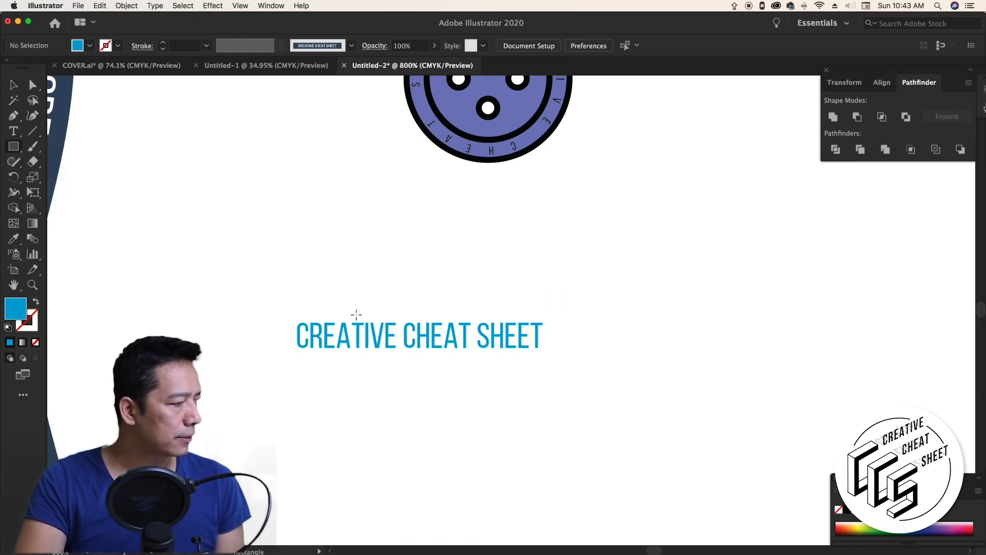
drag(212, 298, 650, 374)
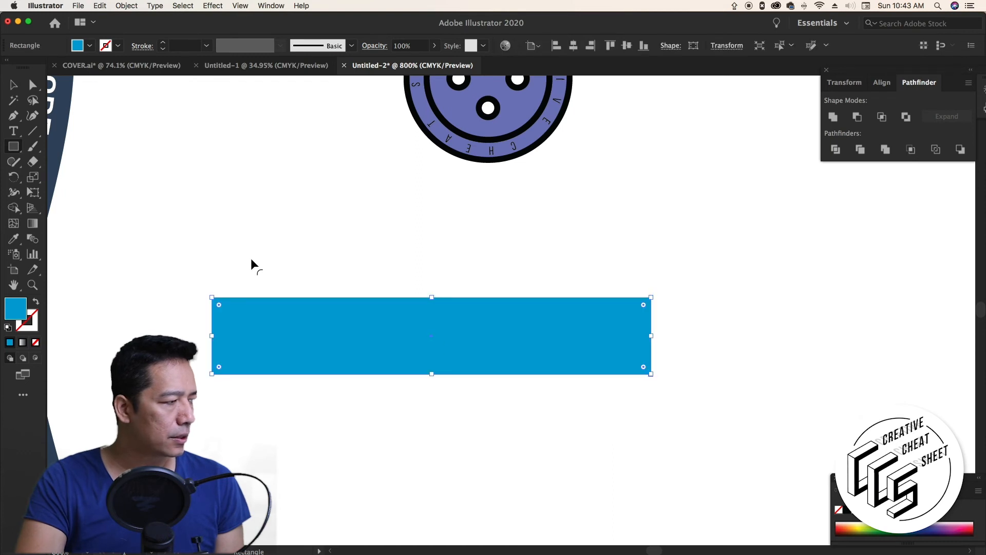
click(927, 529)
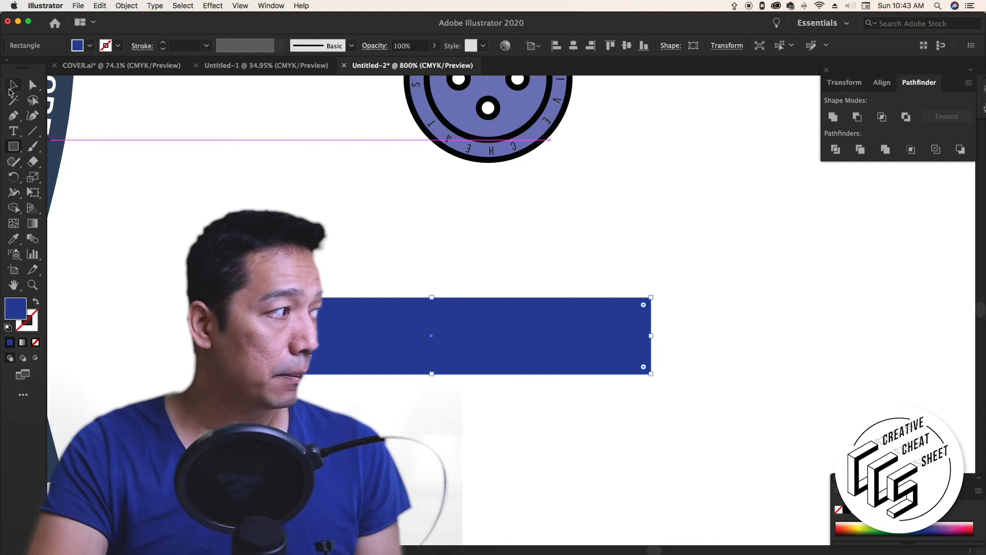
click(10, 90)
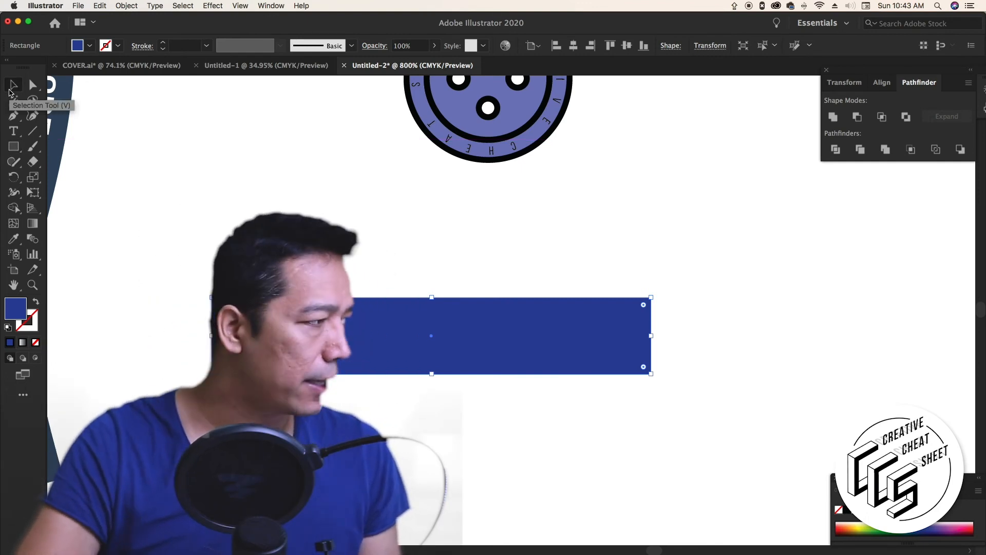
key(shift+super+bracketleft)
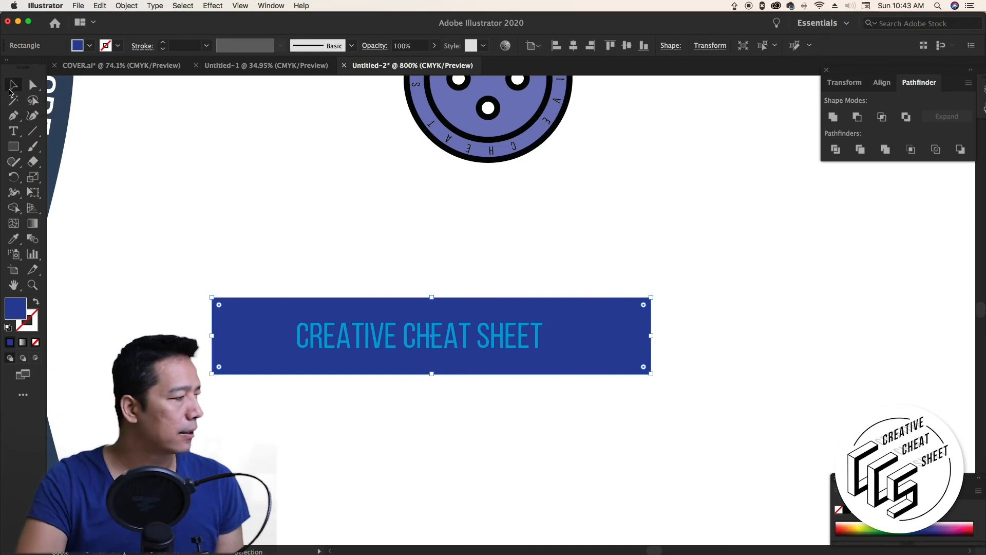
click(341, 280)
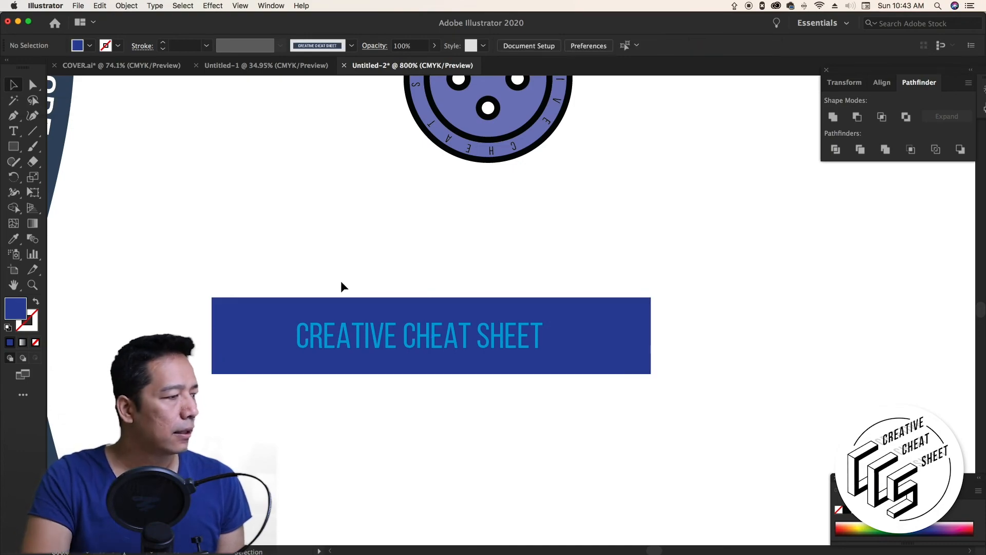
Convert the bright blue text on the rectangle to outlines
click(418, 346)
right_click(418, 348)
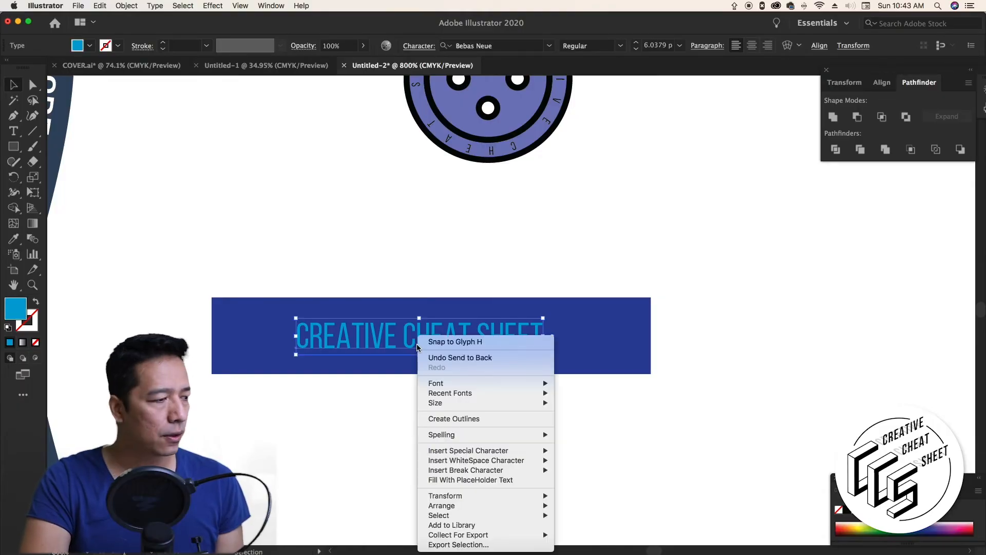
click(449, 420)
click(425, 433)
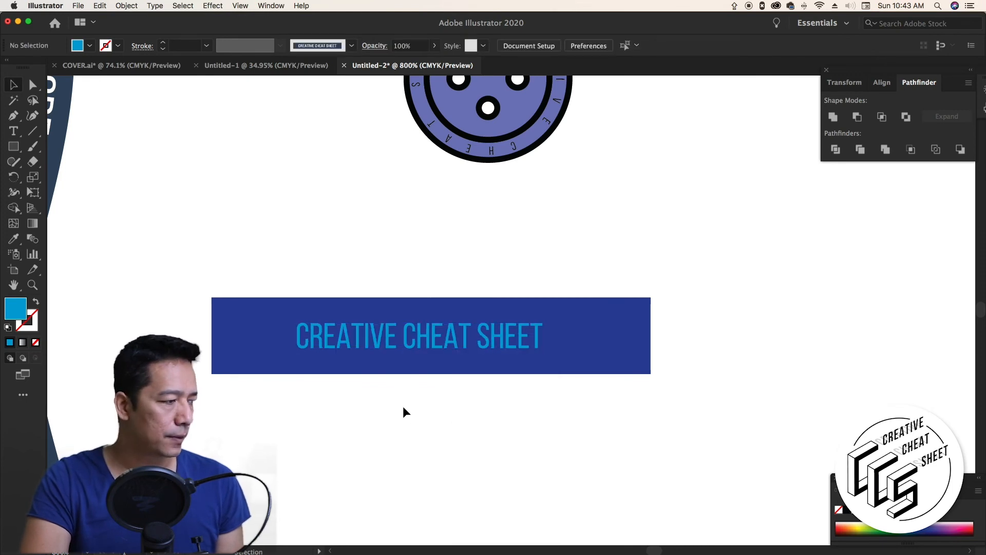
Select the outlined text together with the dark blue rectangle behind it
click(393, 347)
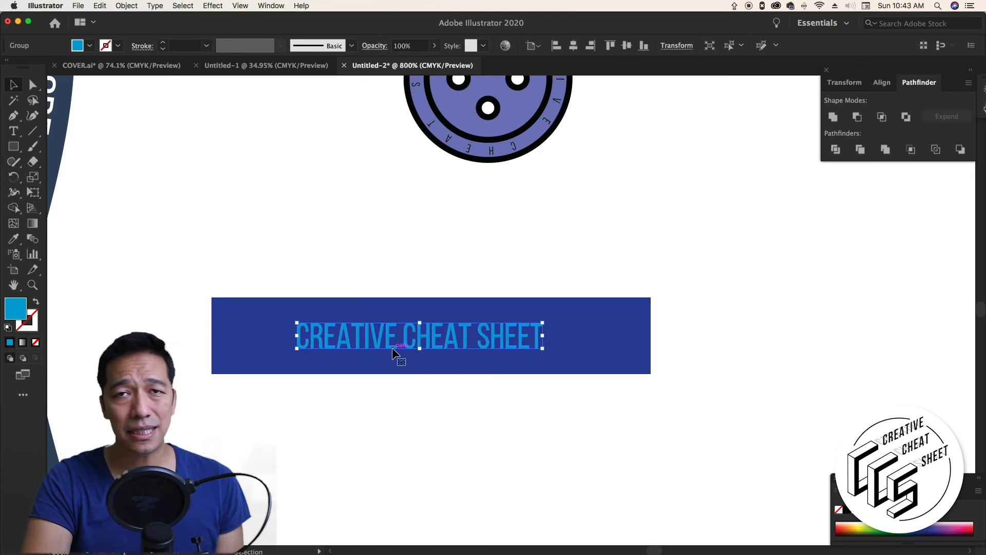
shift+click(403, 357)
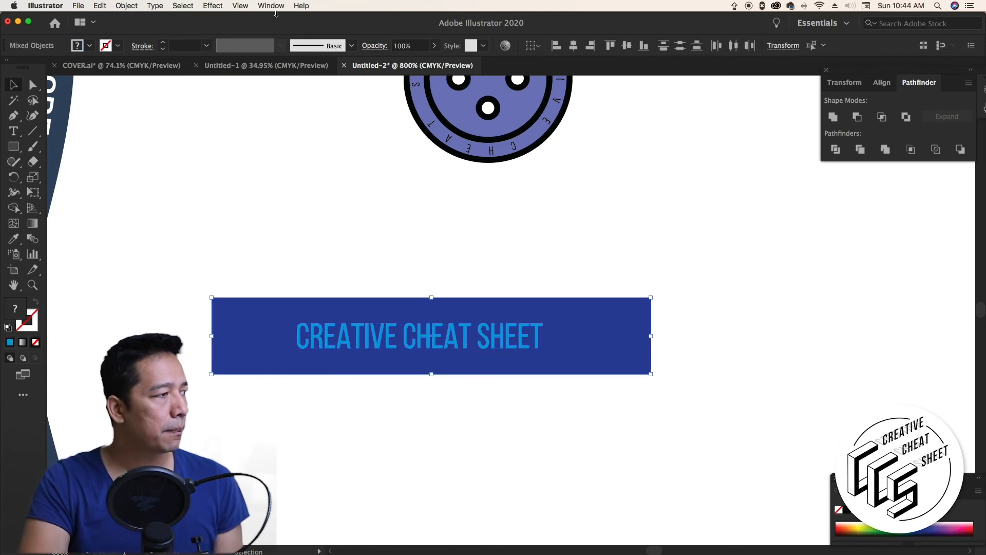